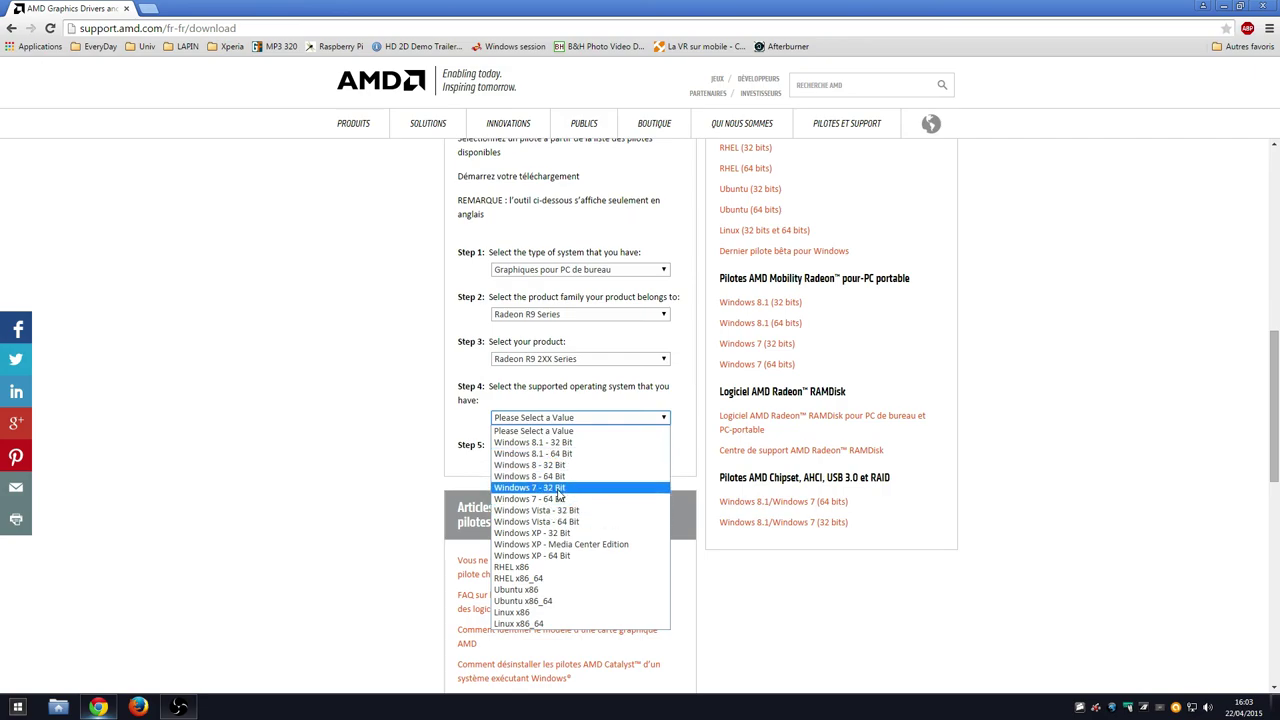
# Step: Choose Windows 7 - 64 Bit as the supported operating system and display the matching AMD driver results
pyautogui.click(530, 498)
pyautogui.click(529, 458)
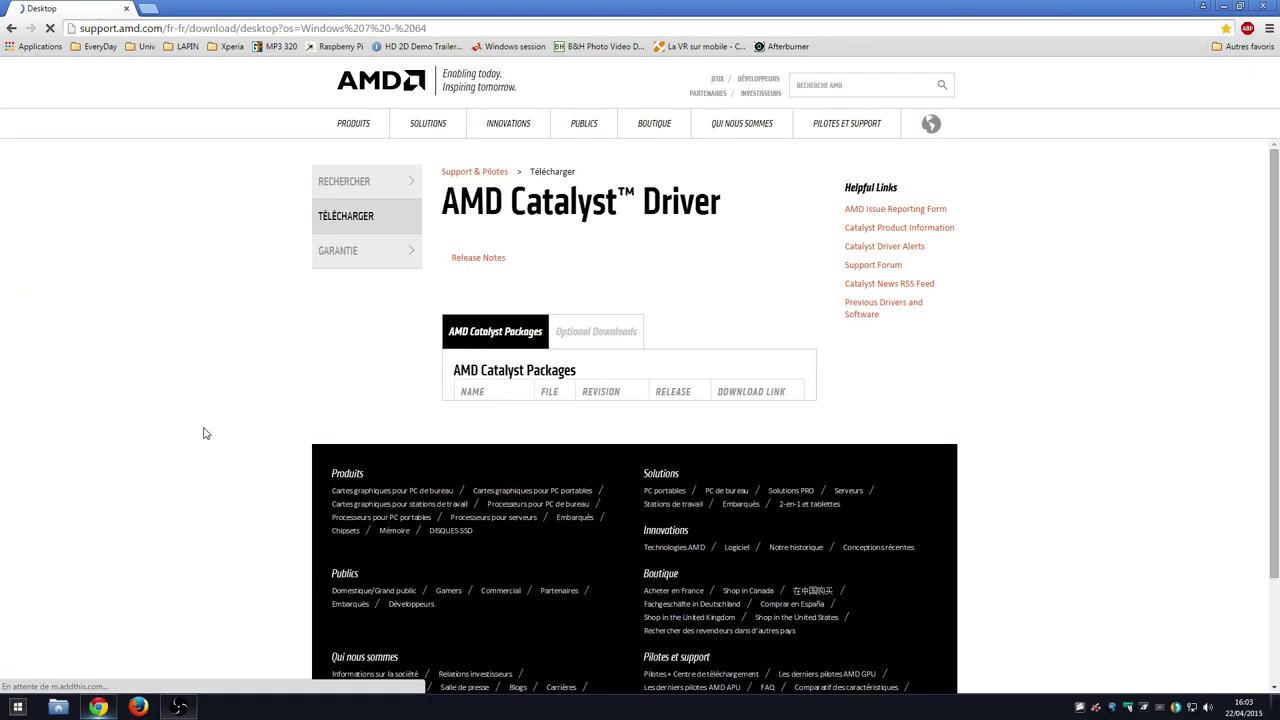
# Step: Examine the AMD Catalyst packages, especially the name, revision number and description of the latest beta driver
pyautogui.scroll(-2, 251, 420)
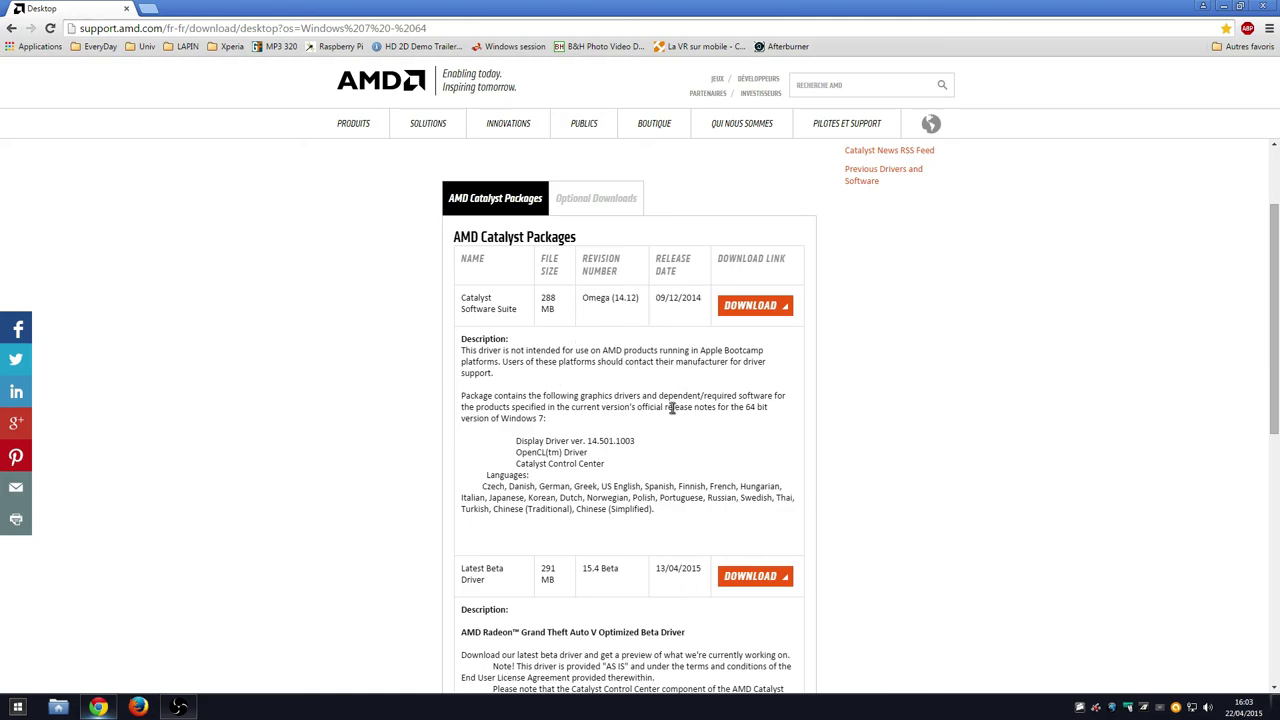
pyautogui.scroll(-1, 343, 428)
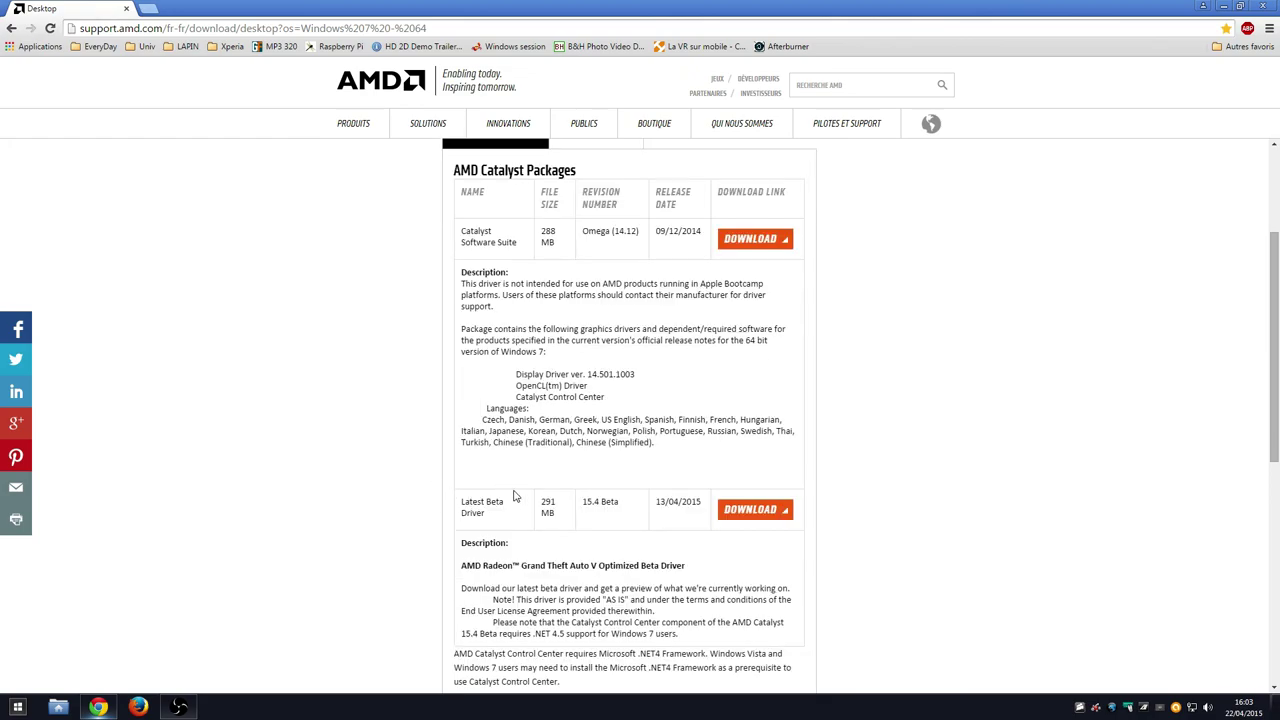
pyautogui.tripleClick(462, 506)
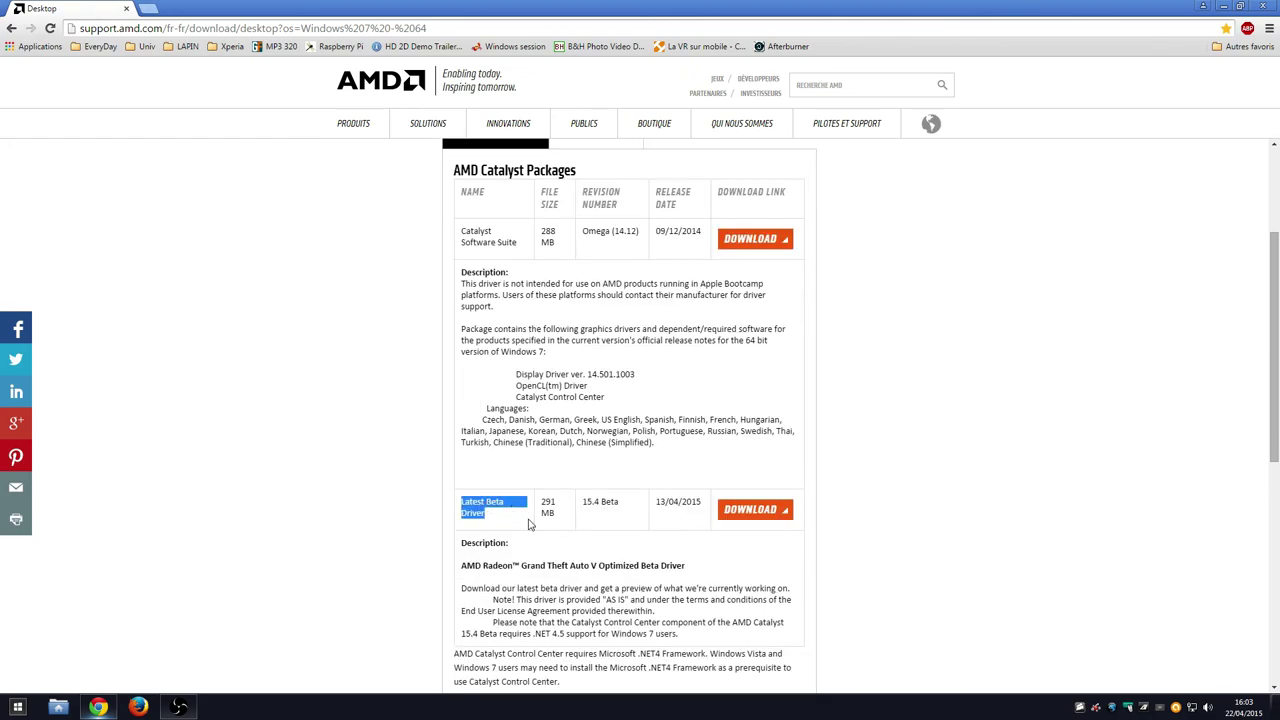
pyautogui.click(530, 524)
pyautogui.moveTo(580, 505); pyautogui.dragTo(643, 514)
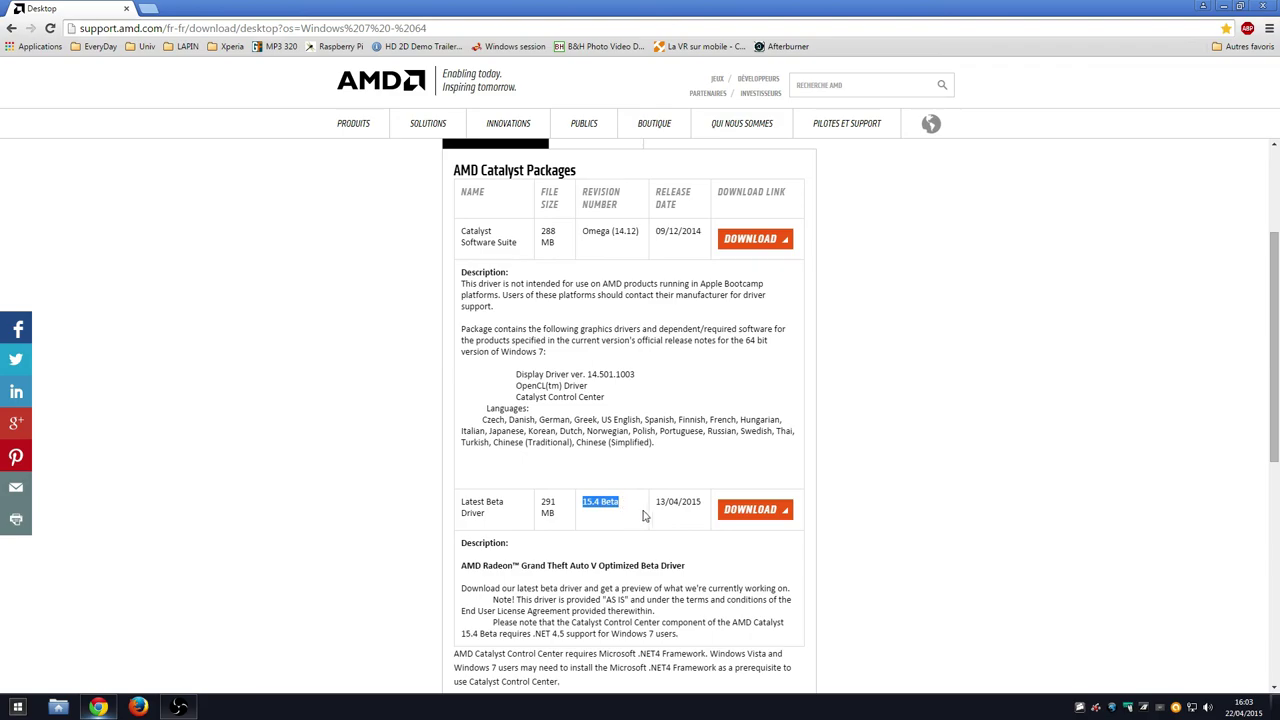
pyautogui.click(650, 520)
pyautogui.moveTo(521, 566); pyautogui.dragTo(709, 567)
pyautogui.click(350, 548)
pyautogui.moveTo(461, 505); pyautogui.dragTo(608, 560)
pyautogui.click(377, 507)
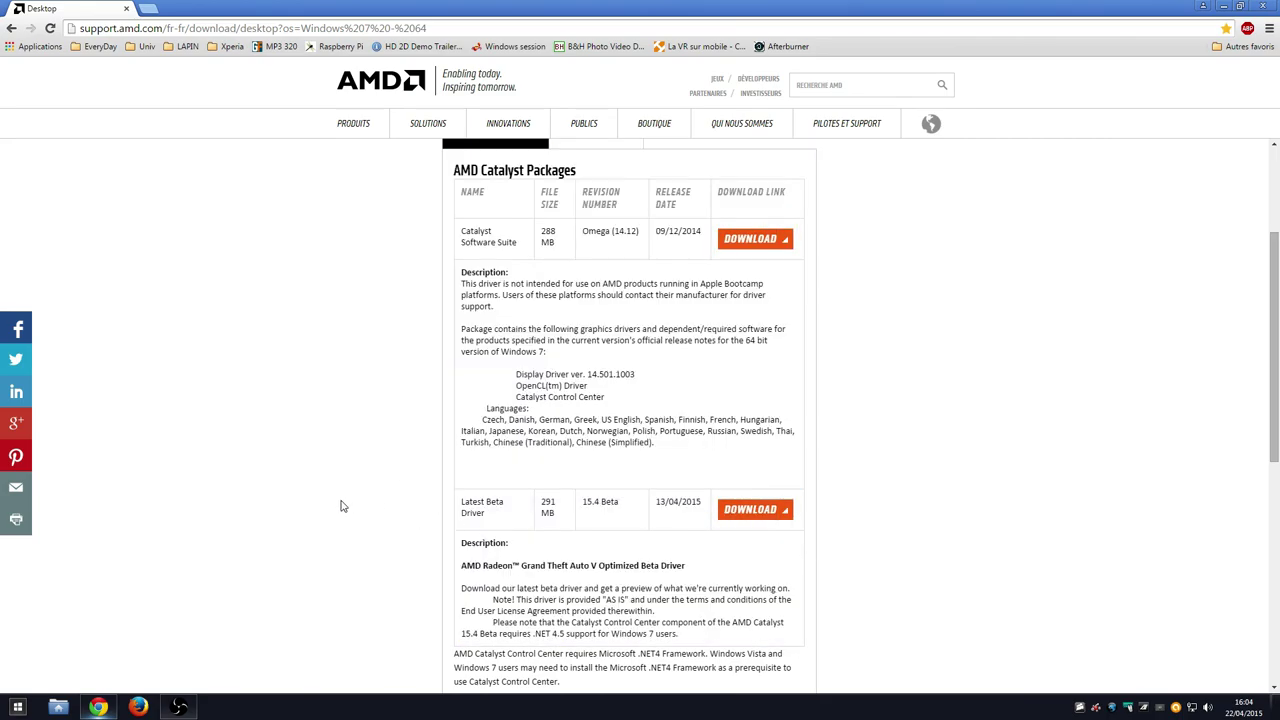
# Step: Open AMD Catalyst Control Center and expand the Jeux section to reach Paramètres d'application 3D
pyautogui.doubleClick(1098, 708)
pyautogui.click(136, 343)
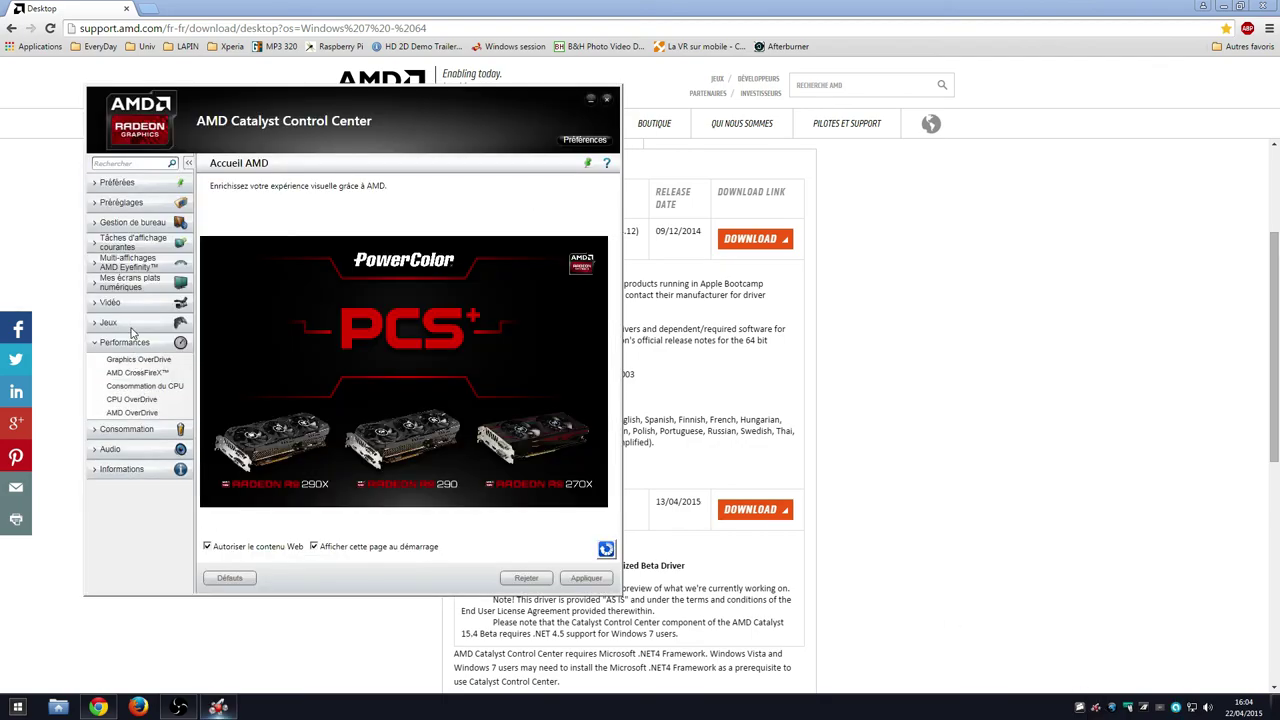
pyautogui.click(120, 324)
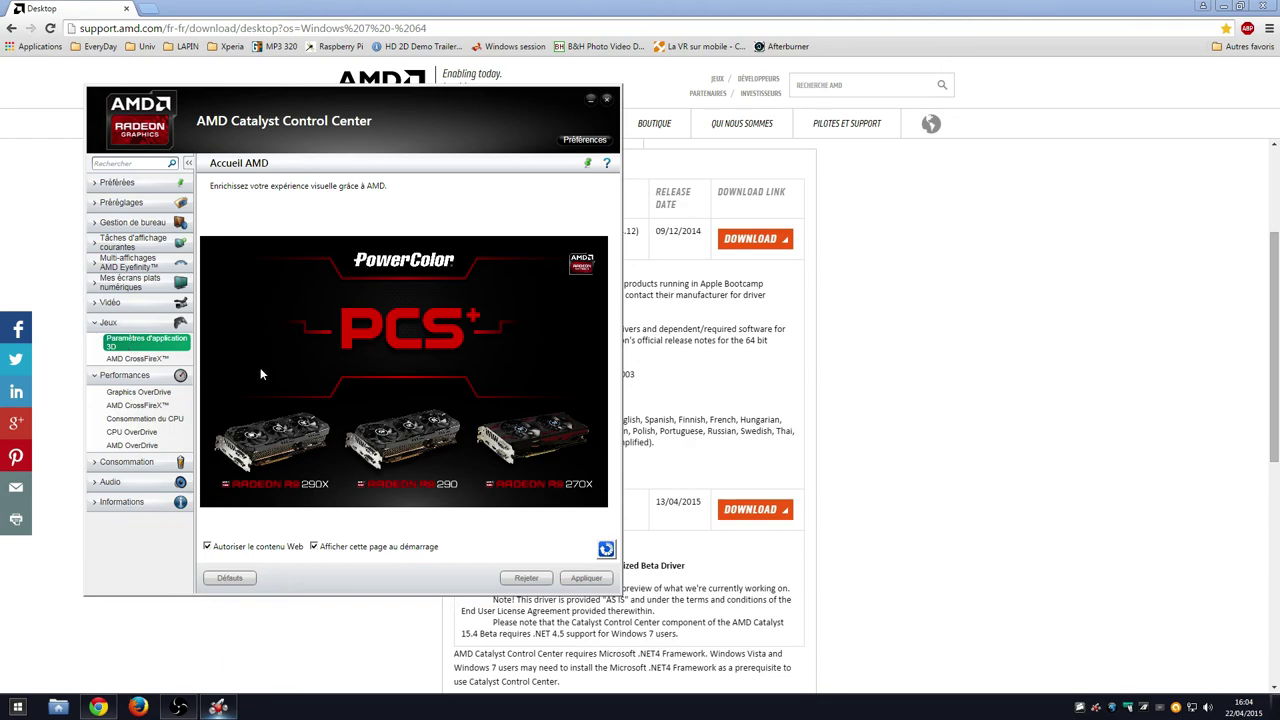
# Step: Add an application profile for FarCry4.exe from D:\Program Files (x86)\Ubisoft Game Launcher\games\Far Cry 4\bin and acknowledge the notice
pyautogui.click(250, 272)
pyautogui.click(262, 285)
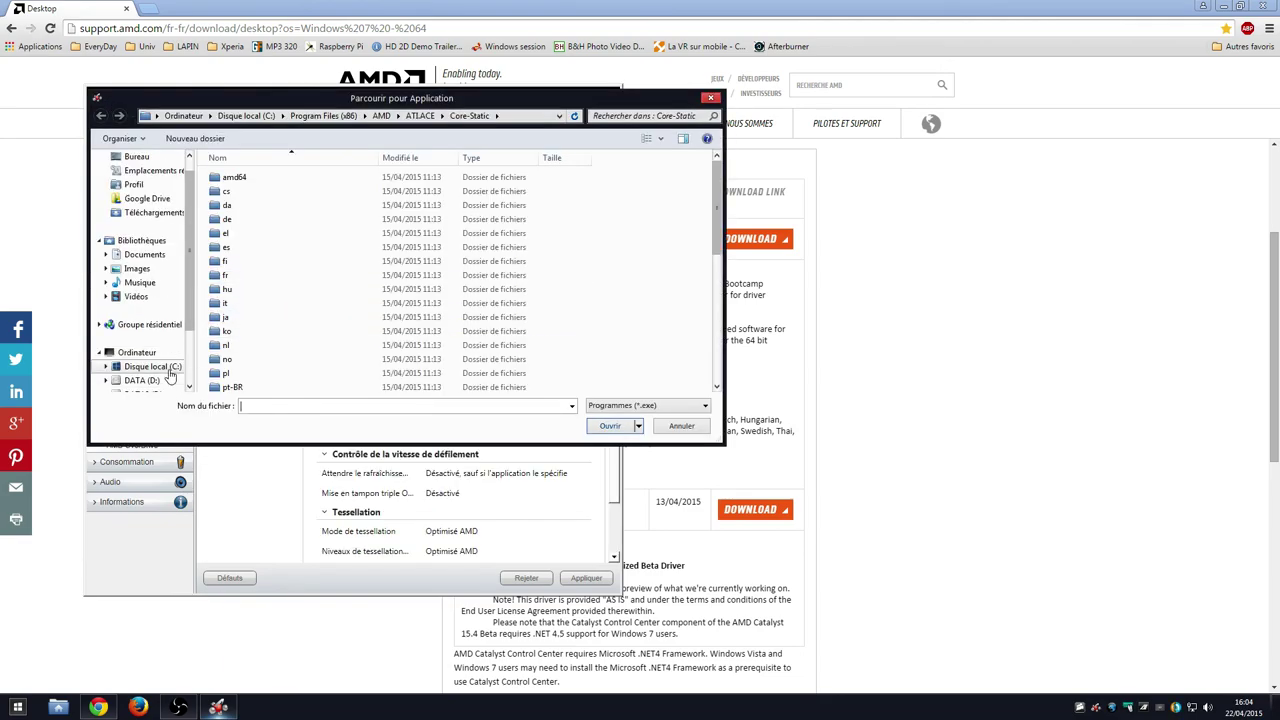
pyautogui.scroll(-1, 170, 374)
pyautogui.click(148, 354)
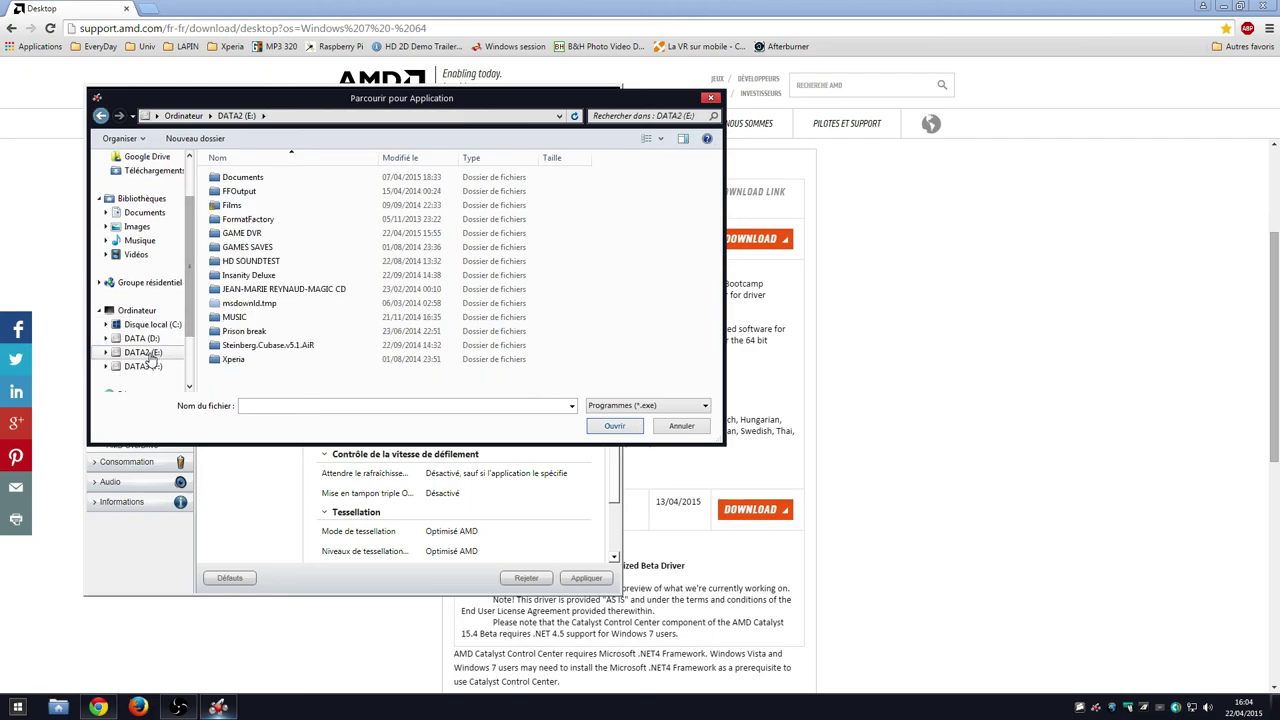
pyautogui.click(148, 342)
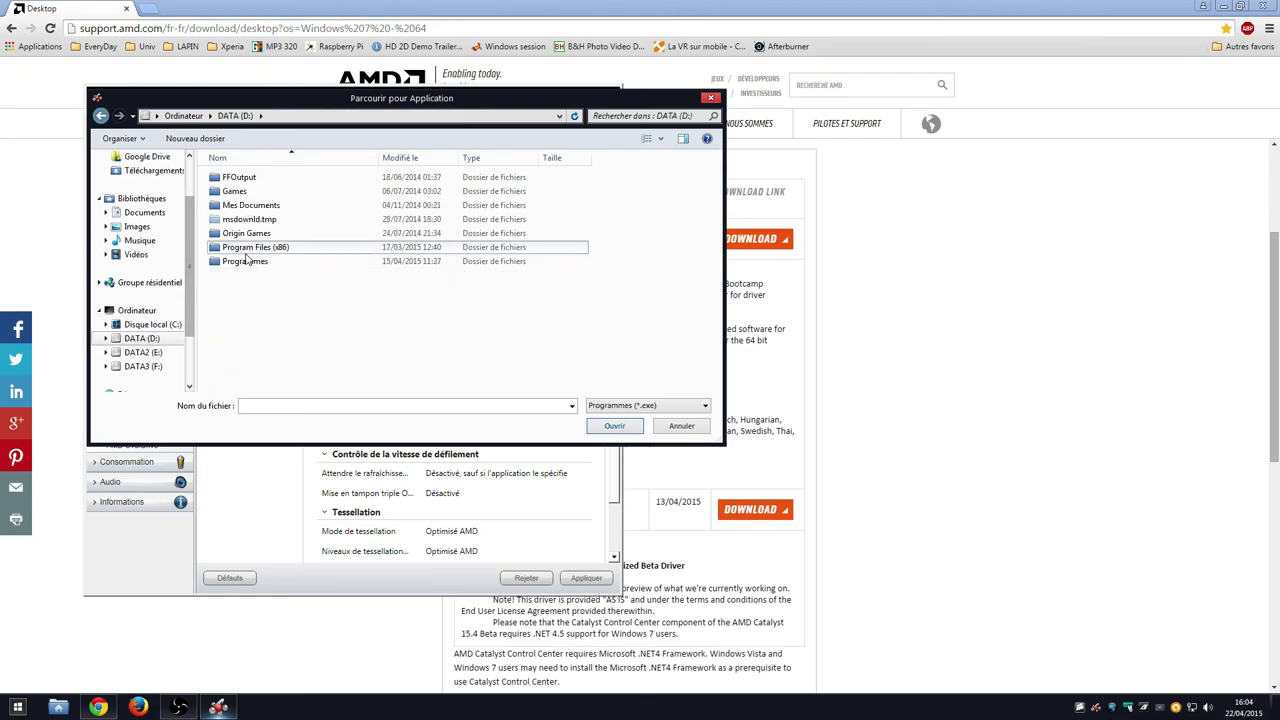
pyautogui.doubleClick(248, 250)
pyautogui.doubleClick(242, 220)
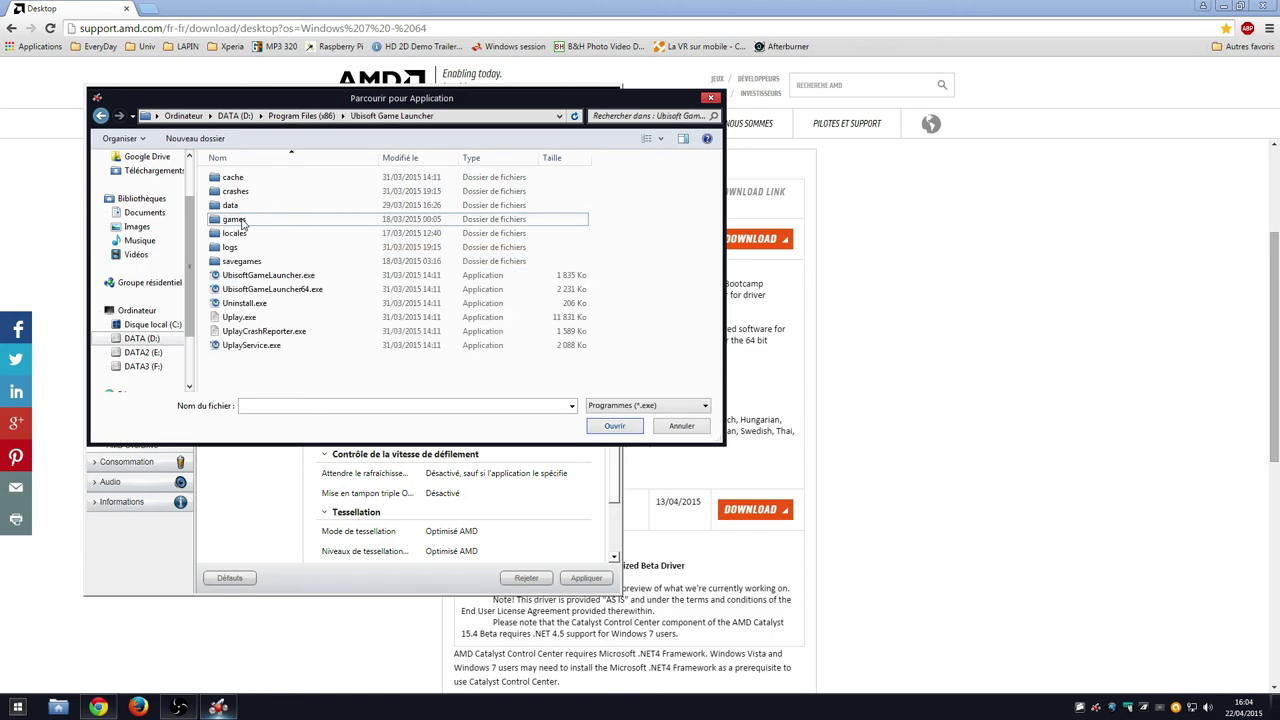
pyautogui.doubleClick(243, 206)
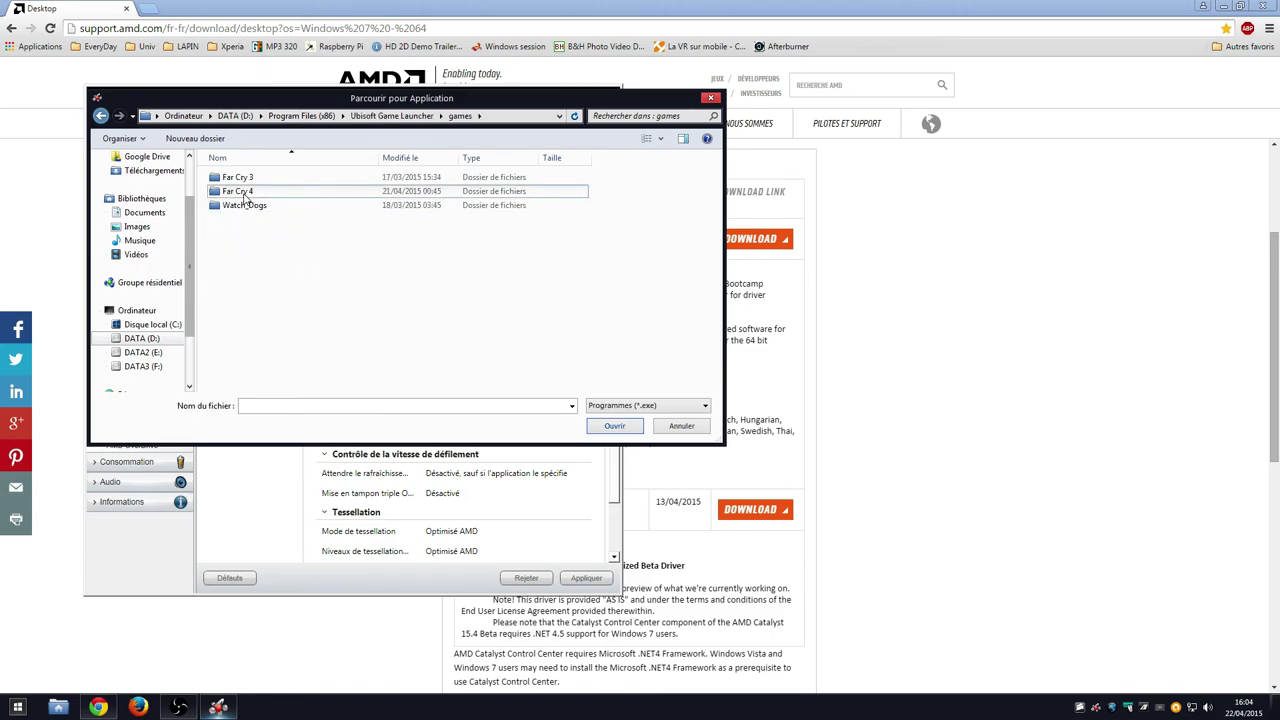
pyautogui.doubleClick(240, 191)
pyautogui.doubleClick(248, 192)
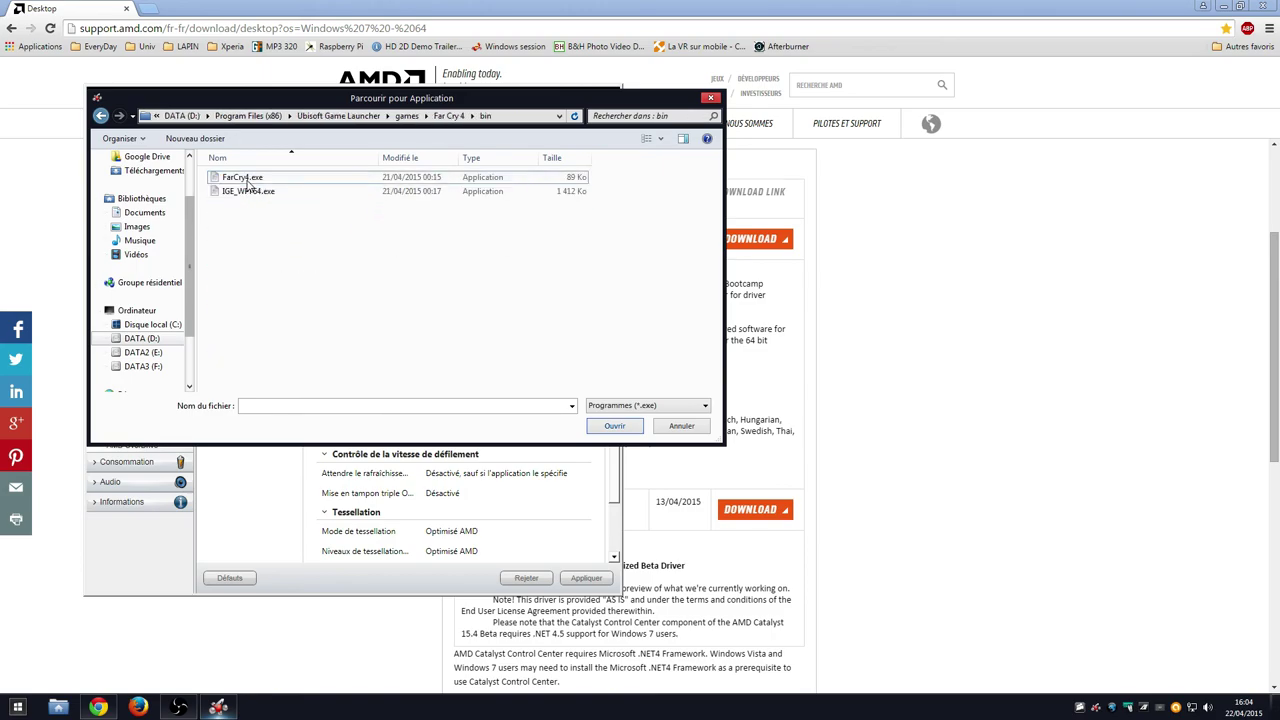
pyautogui.doubleClick(248, 191)
pyautogui.click(405, 371)
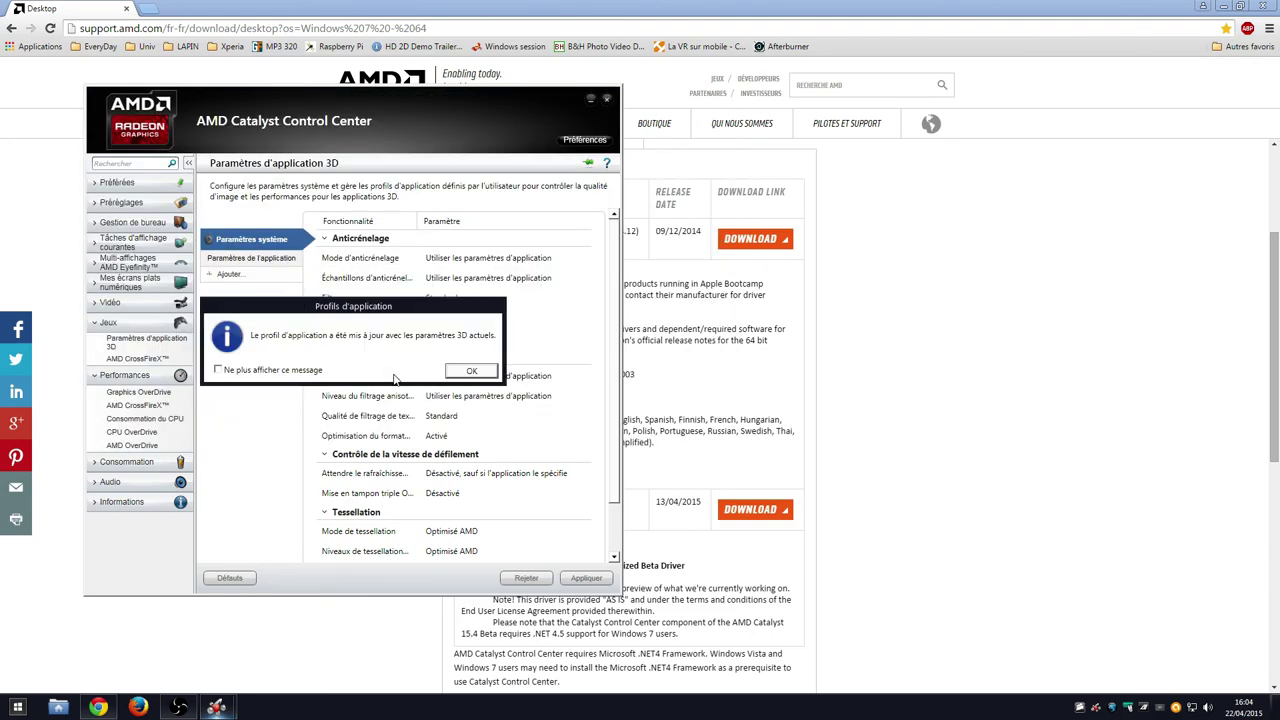
pyautogui.click(469, 371)
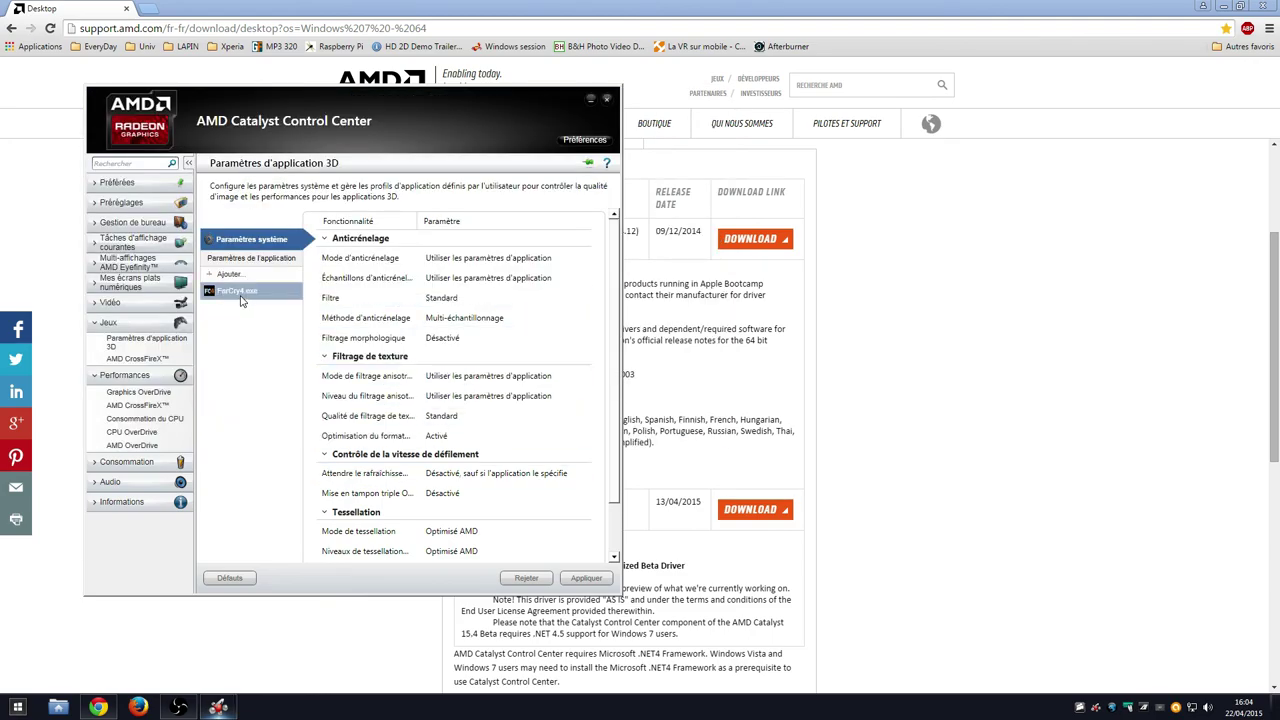
# Step: Set Mode AMD CrossFireX to Respectueux d'AFR in the FarCry4.exe application profile
pyautogui.click(246, 295)
pyautogui.scroll(-2, 545, 442)
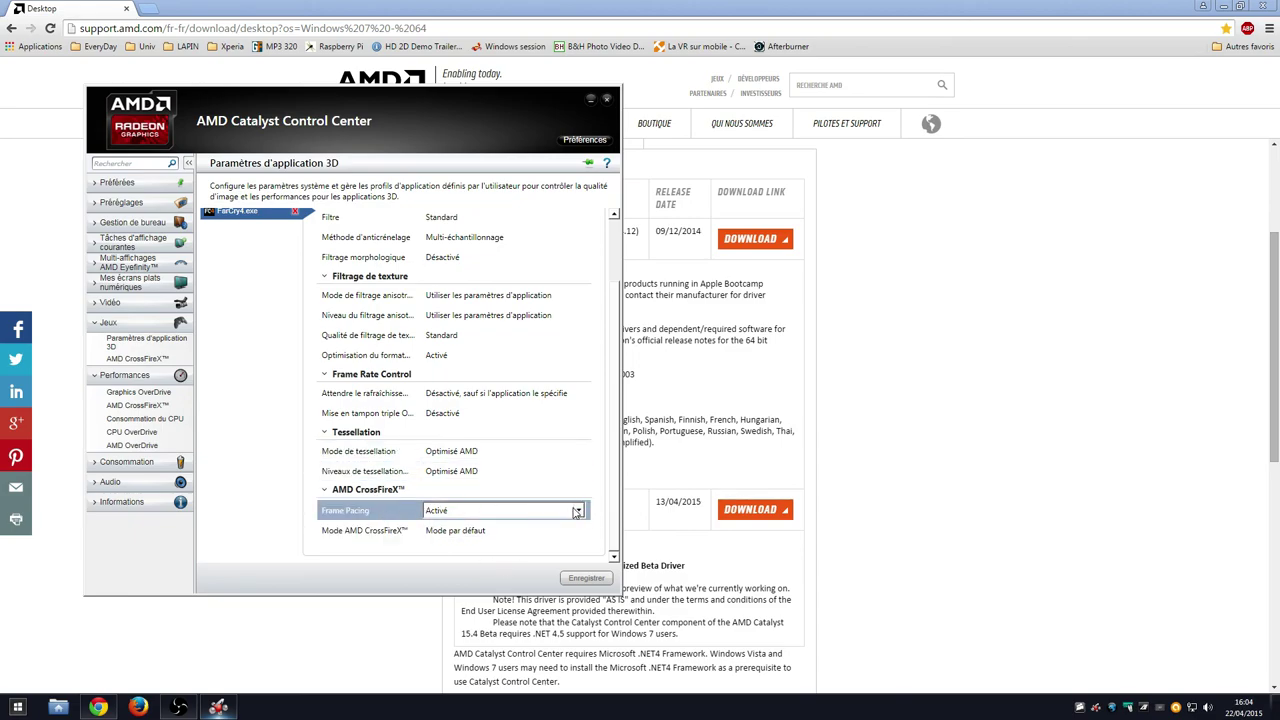
pyautogui.scroll(2, 400, 480)
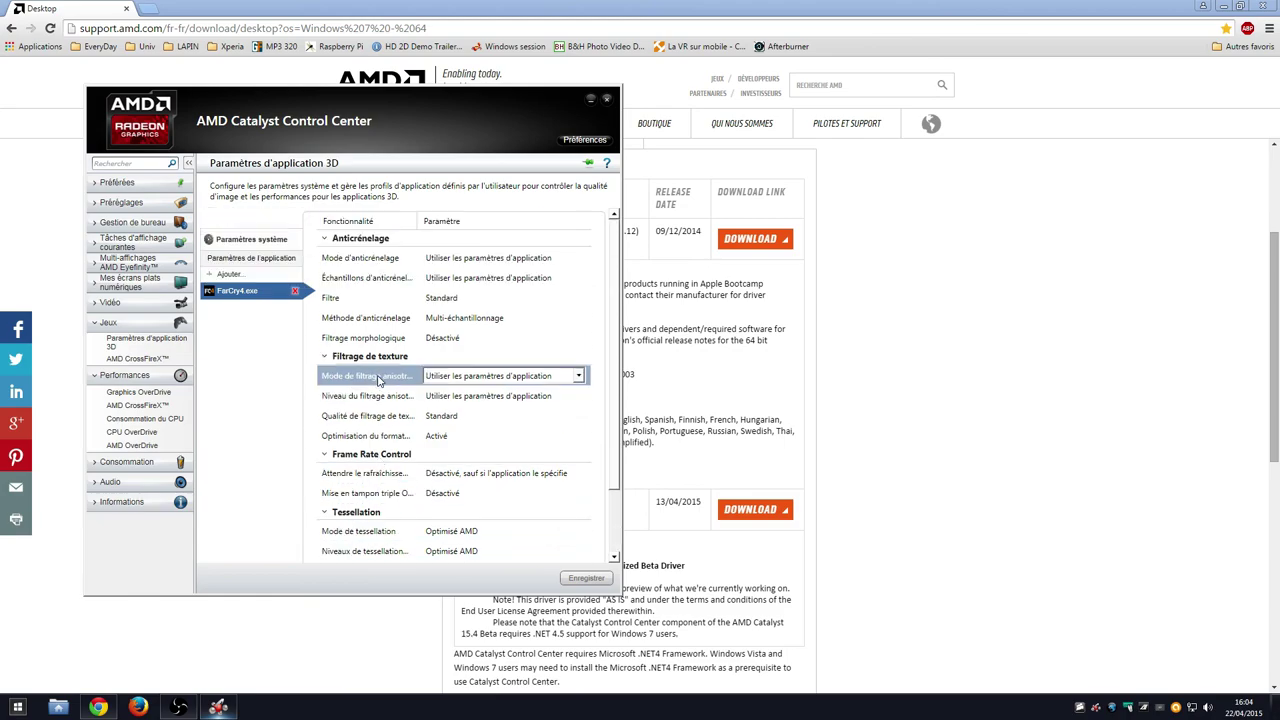
pyautogui.scroll(-2, 470, 480)
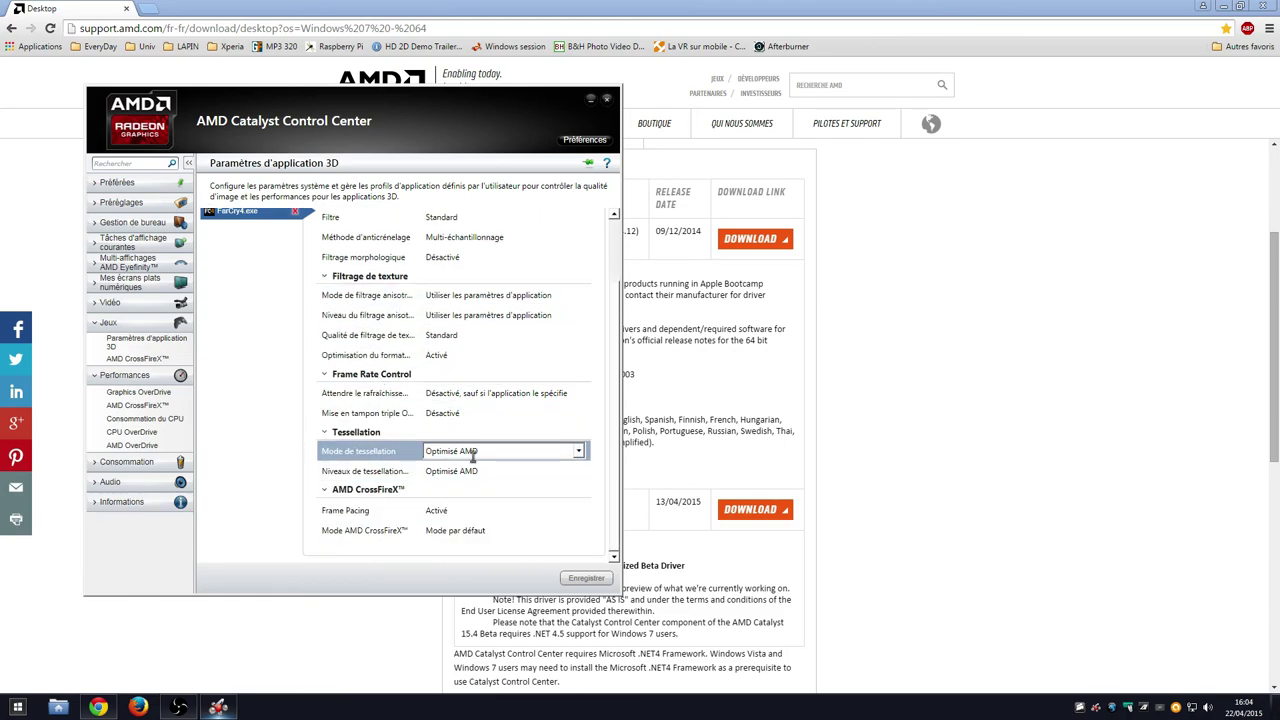
pyautogui.click(575, 538)
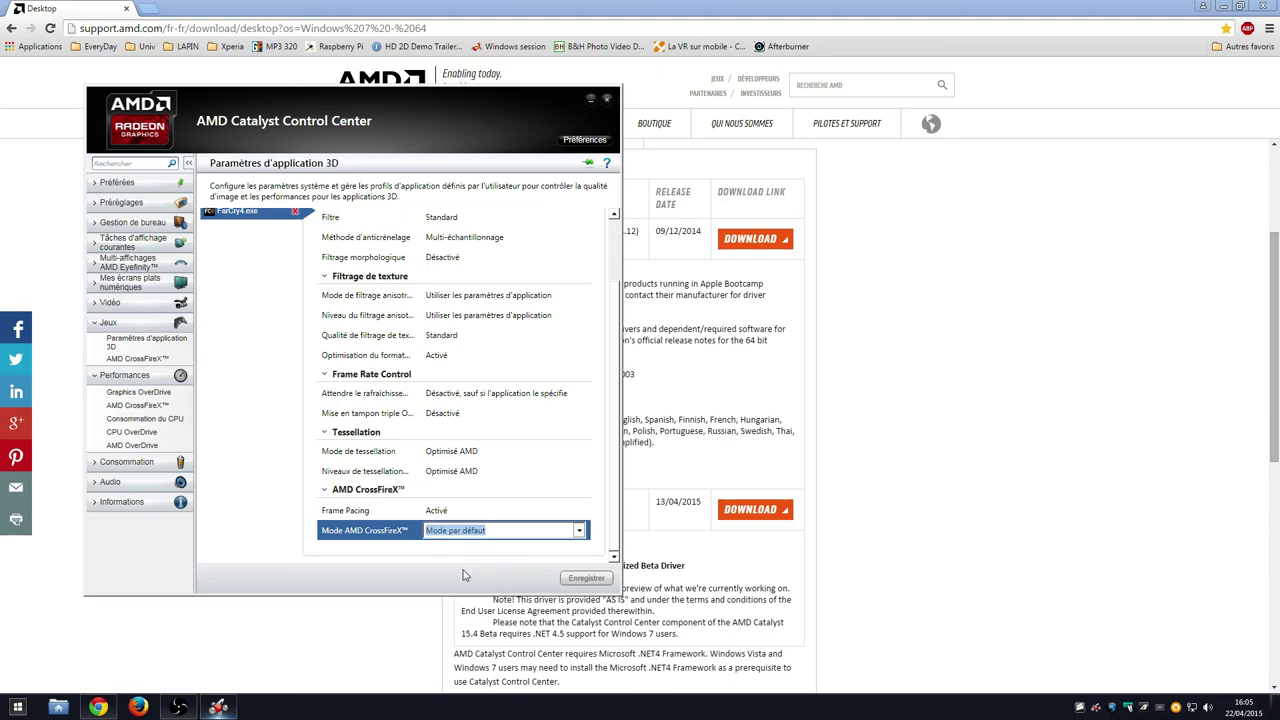
pyautogui.press('Down')
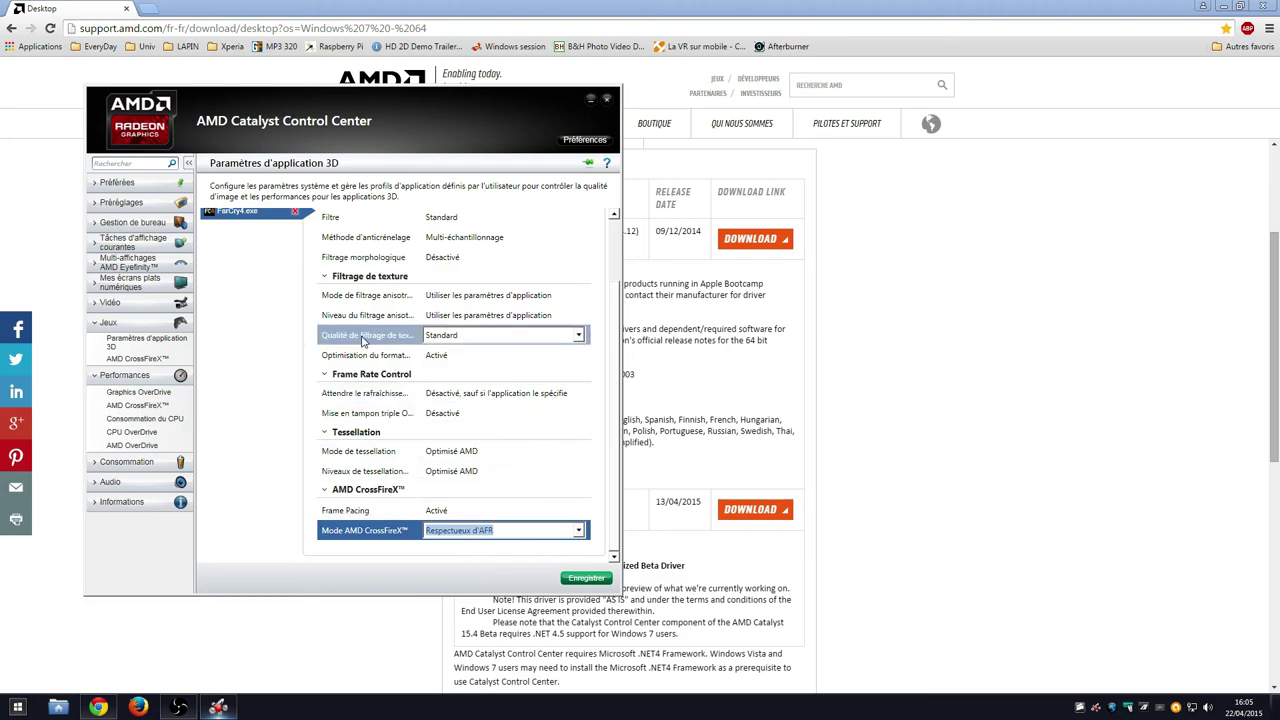
# Step: Delete the FarCry4.exe application profile, confirm the removal, and close AMD Catalyst Control Center
pyautogui.scroll(2, 430, 340)
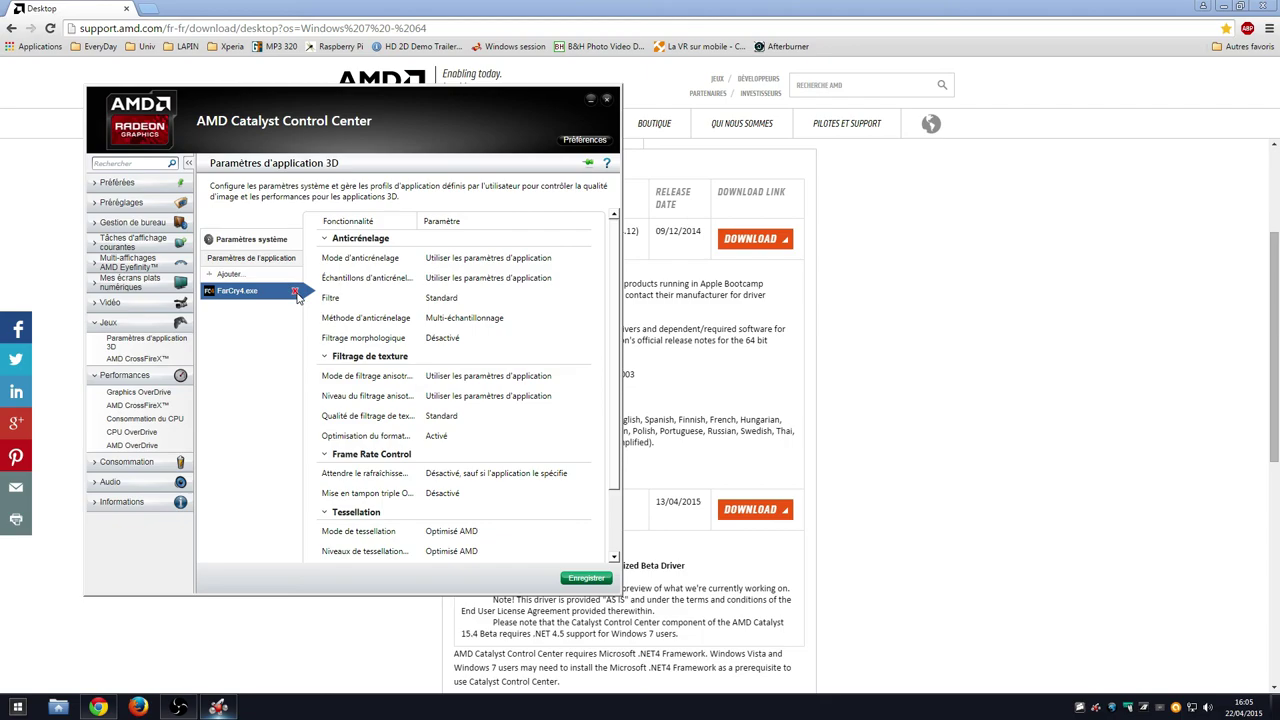
pyautogui.click(295, 294)
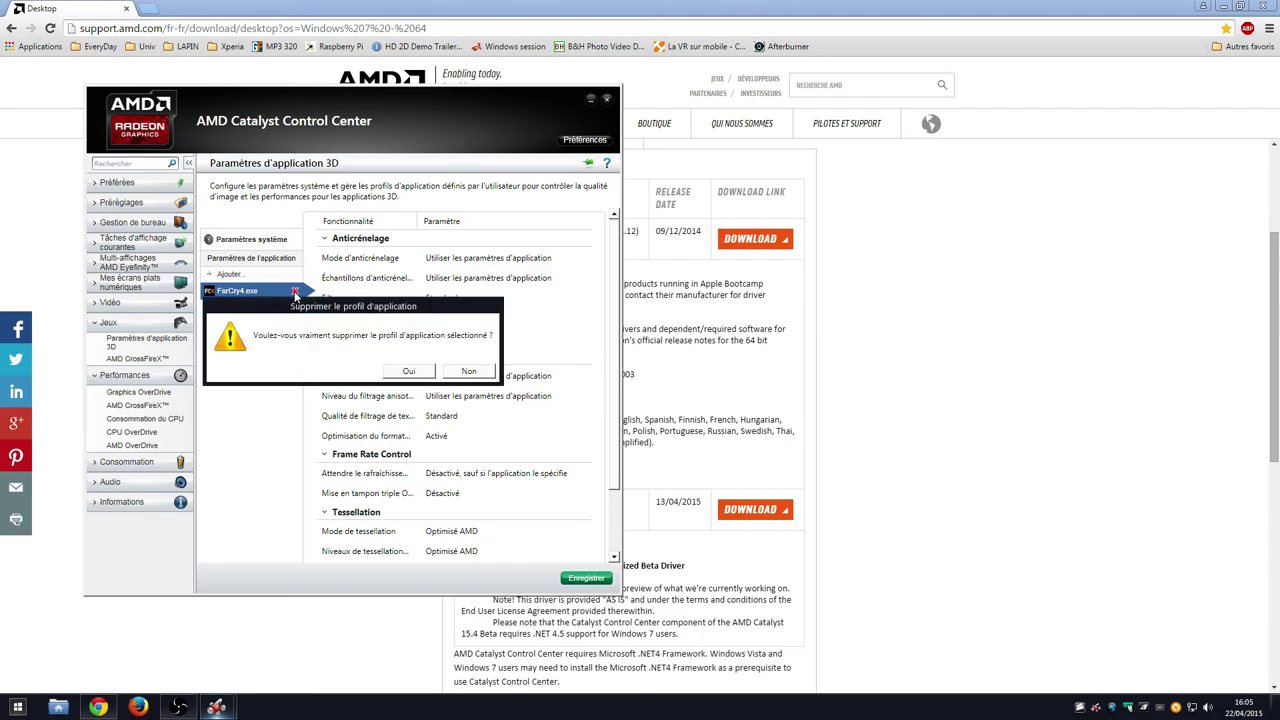
pyautogui.click(395, 374)
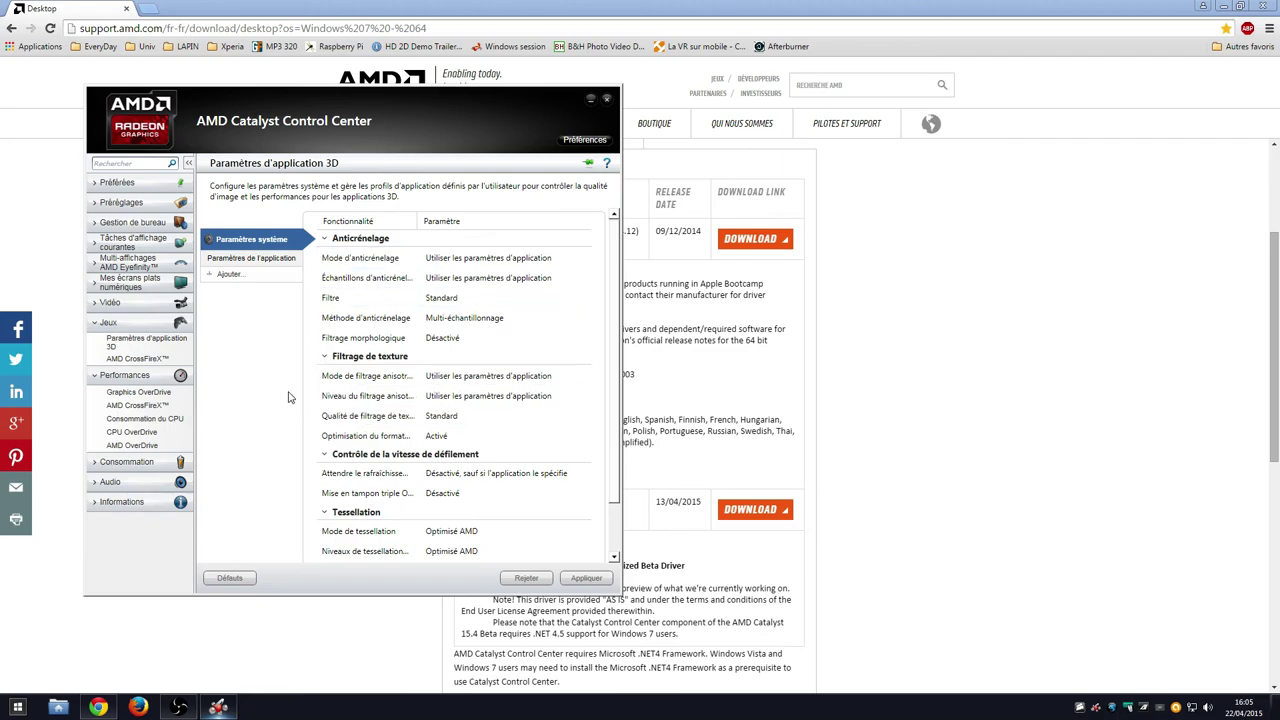
pyautogui.click(611, 101)
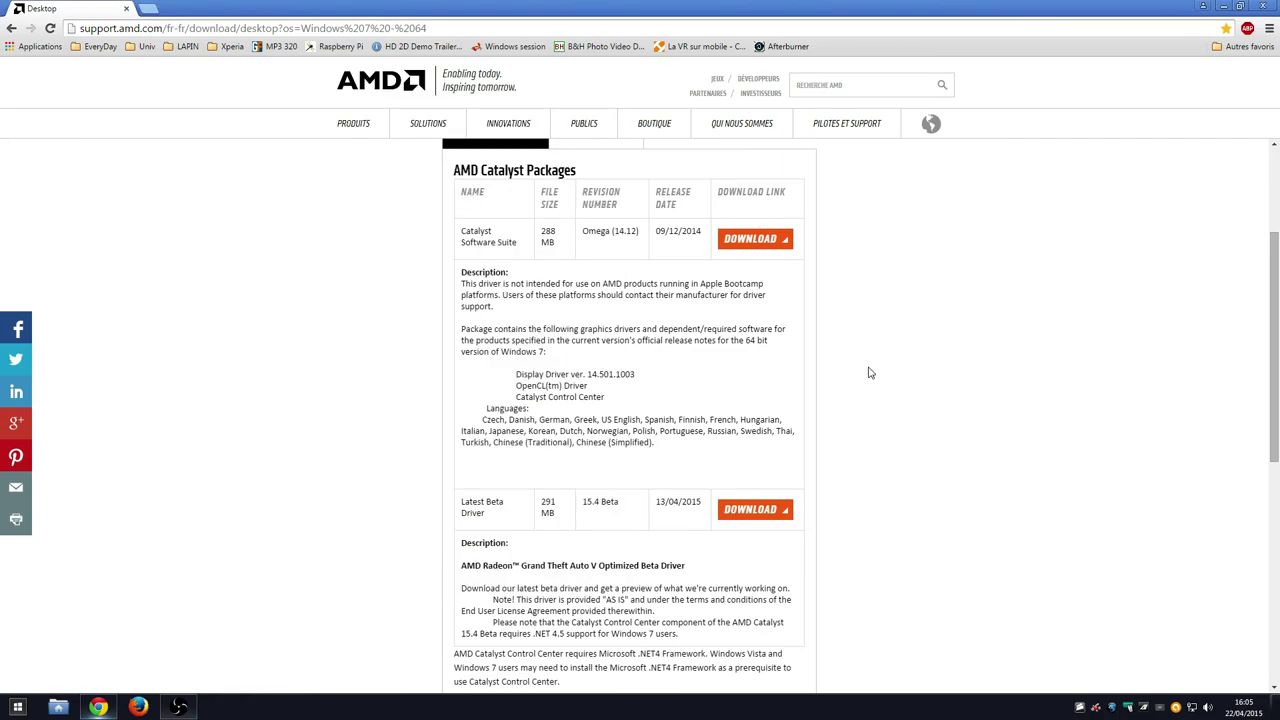
# Step: Check the revision number of the latest beta driver on the AMD download page
pyautogui.rightClick(962, 412)
pyautogui.rightClick(907, 461)
pyautogui.click(907, 462)
pyautogui.moveTo(586, 505); pyautogui.dragTo(690, 502)
pyautogui.click(592, 498)
pyautogui.doubleClick(590, 502)
pyautogui.click(394, 266)
pyautogui.click(99, 707)
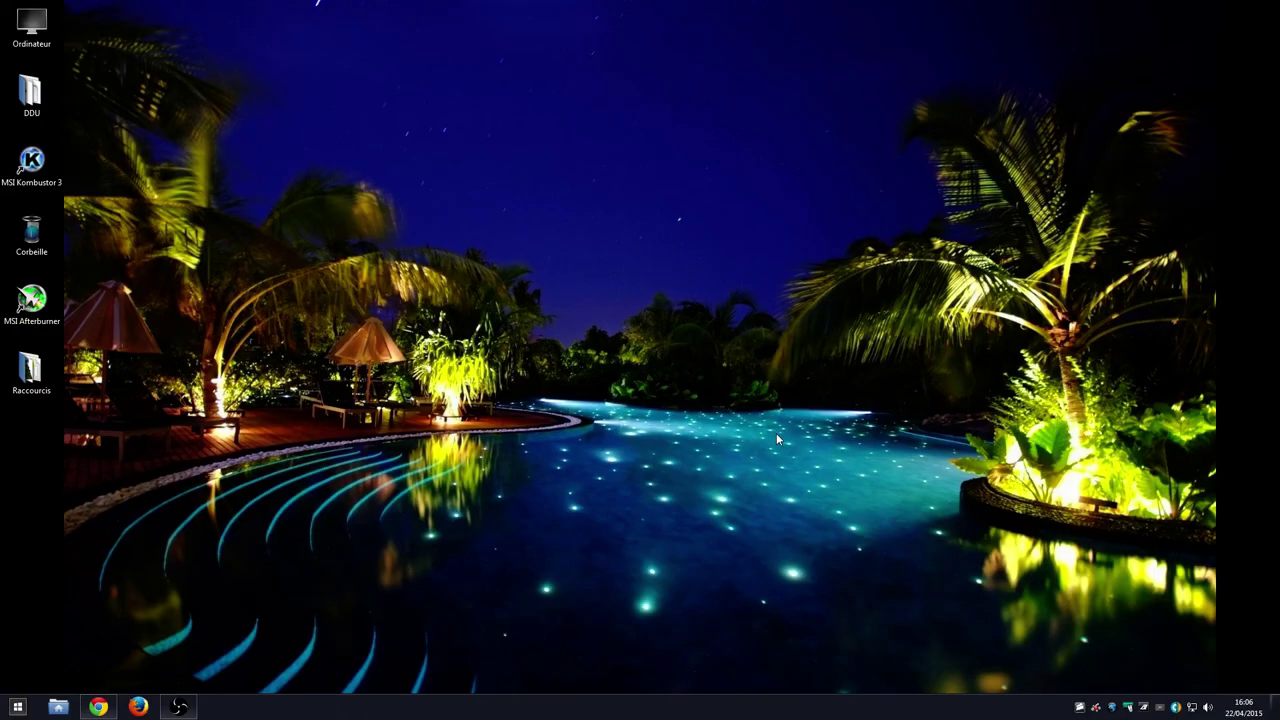
pyautogui.click(99, 707)
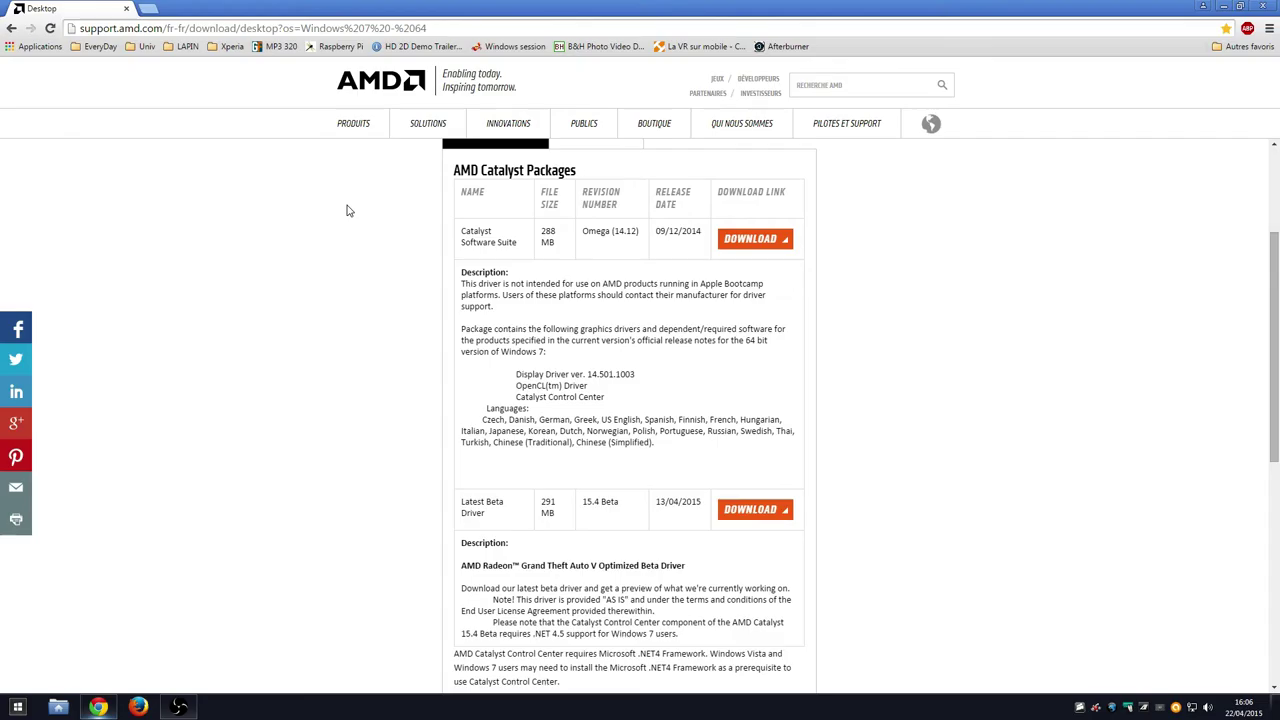
# Step: Search for "ddu guru3d" in a new browser tab and open Guru3D's Display Driver Uninstaller download page
pyautogui.click(150, 8)
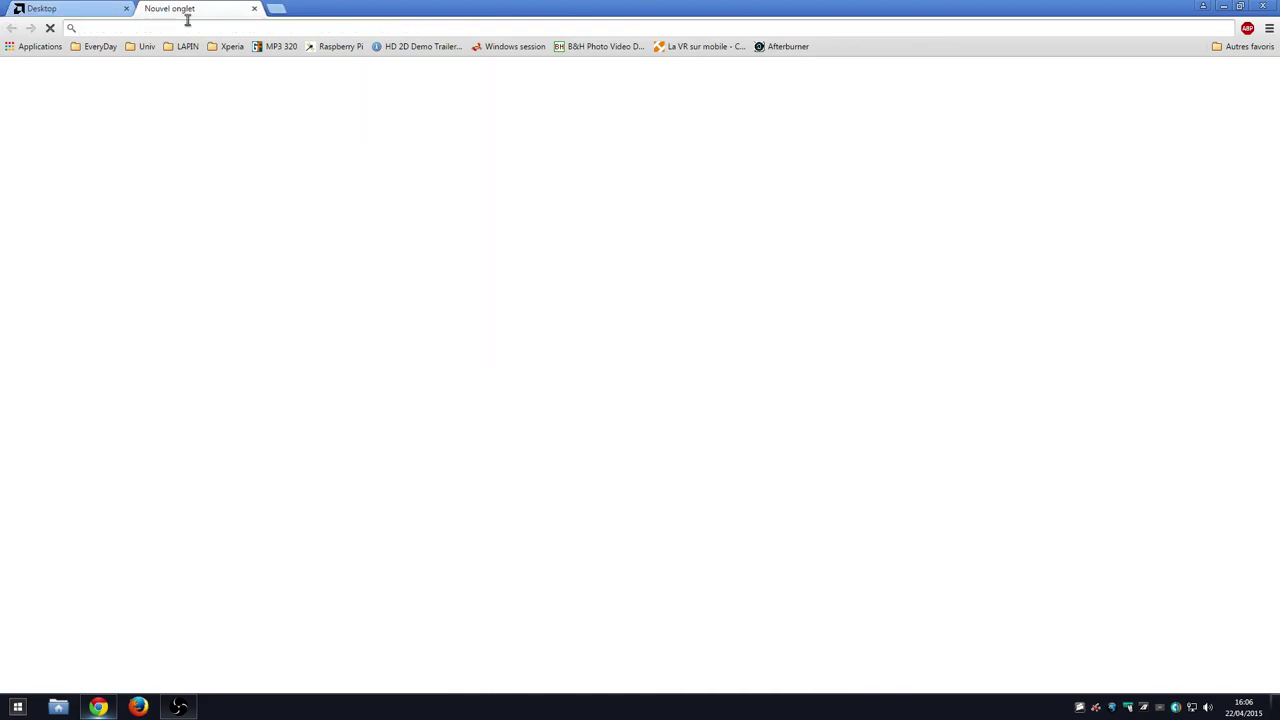
pyautogui.write('ddu')
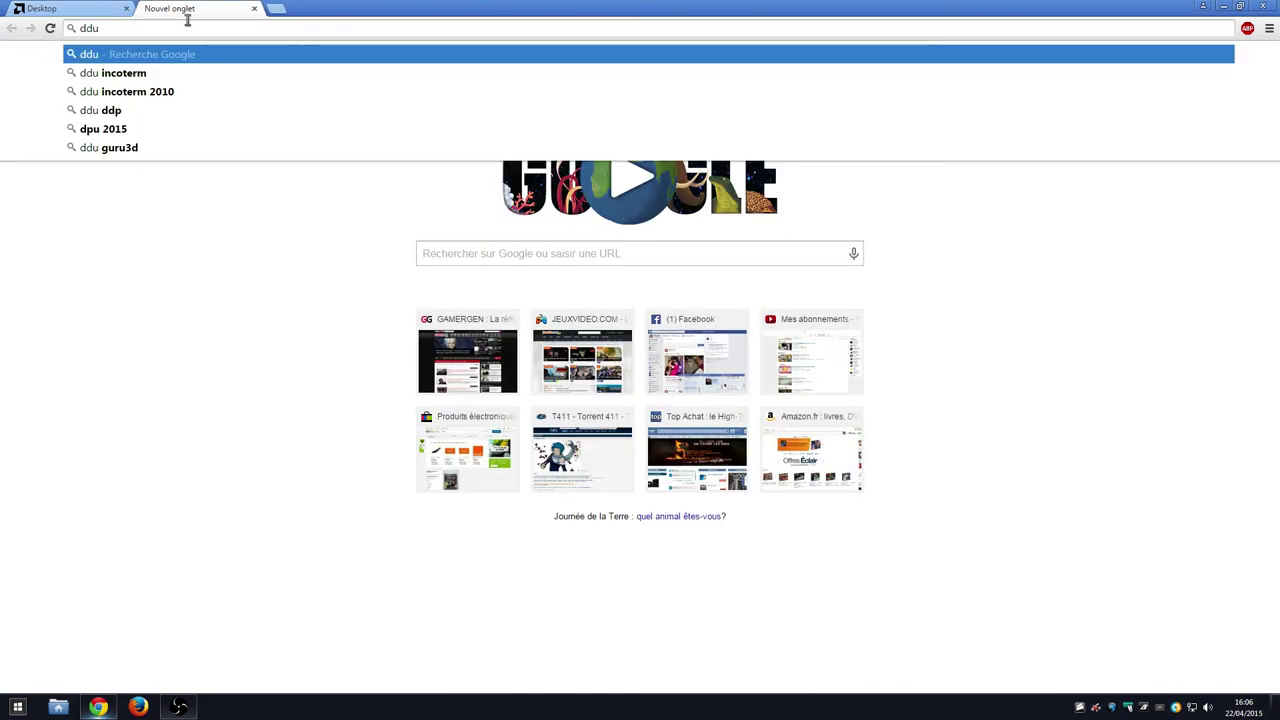
pyautogui.write(' guru')
pyautogui.press('Down')
pyautogui.press('Return')
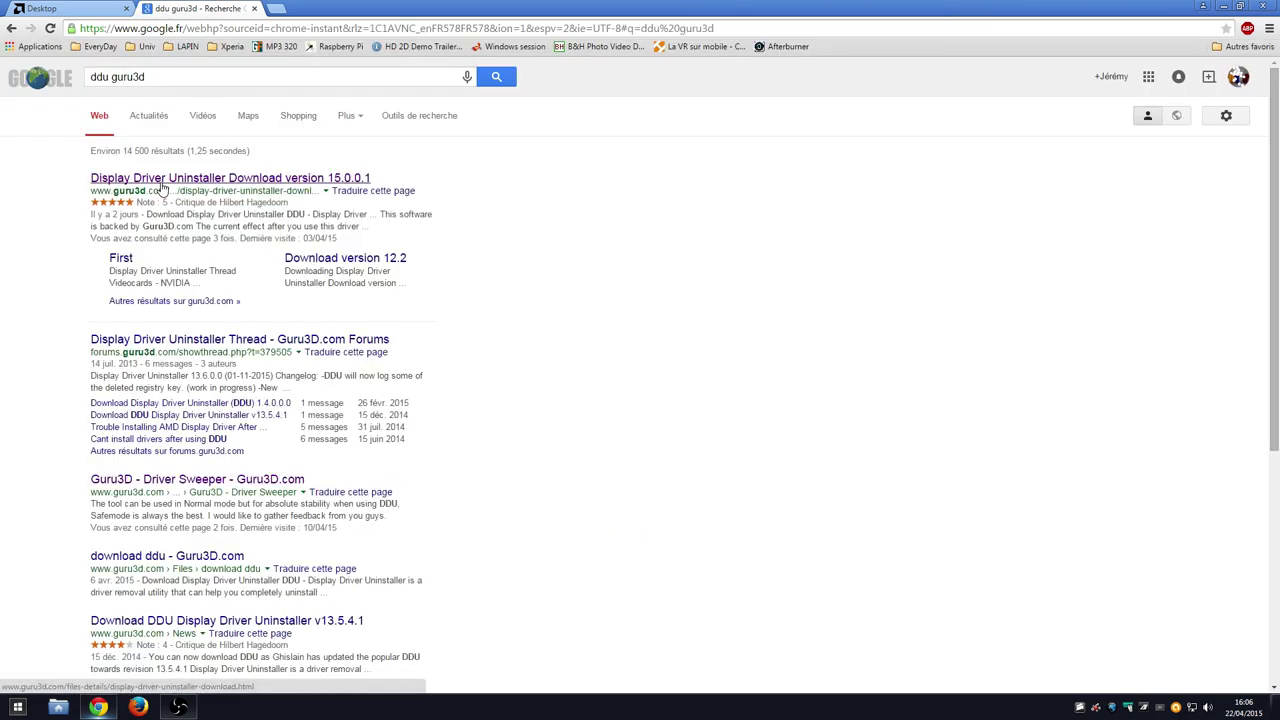
pyautogui.click(165, 185)
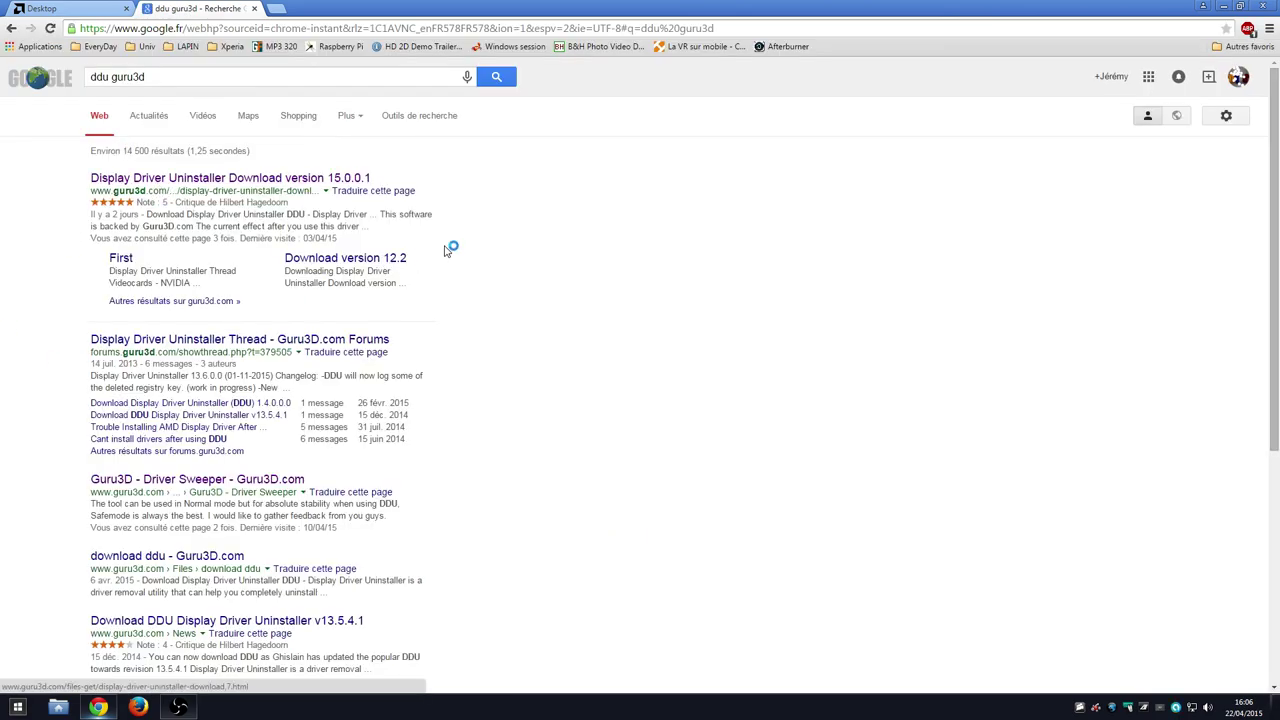
# Step: Look through the Display Driver Uninstaller page, including its recommended usage, changelog, program screenshot and download locations
pyautogui.scroll(-5, 430, 370)
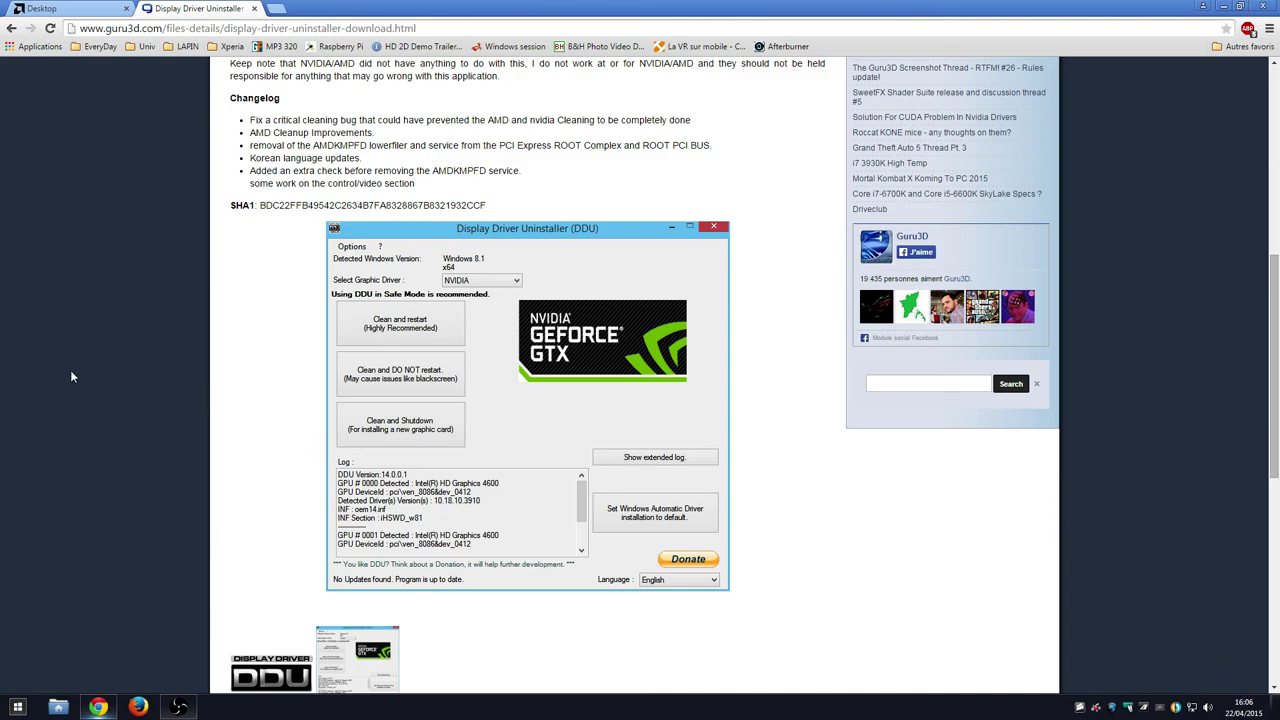
pyautogui.scroll(3, 53, 370)
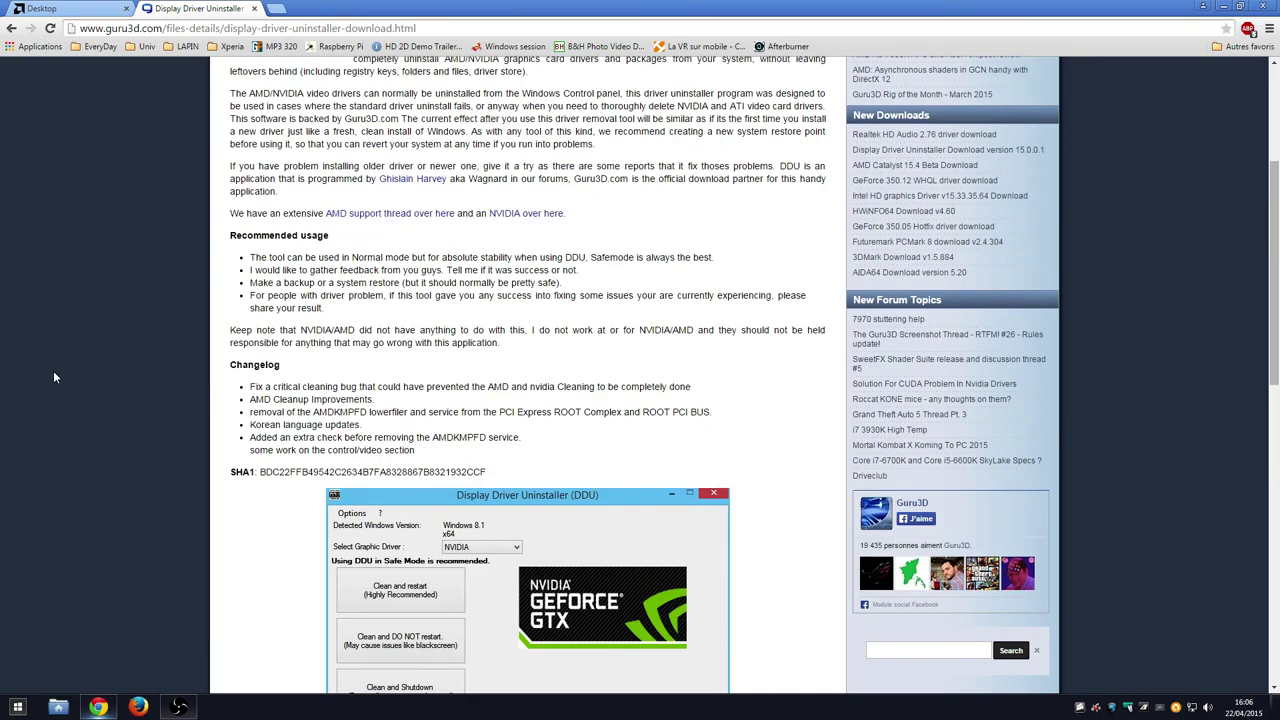
pyautogui.scroll(-4, 90, 395)
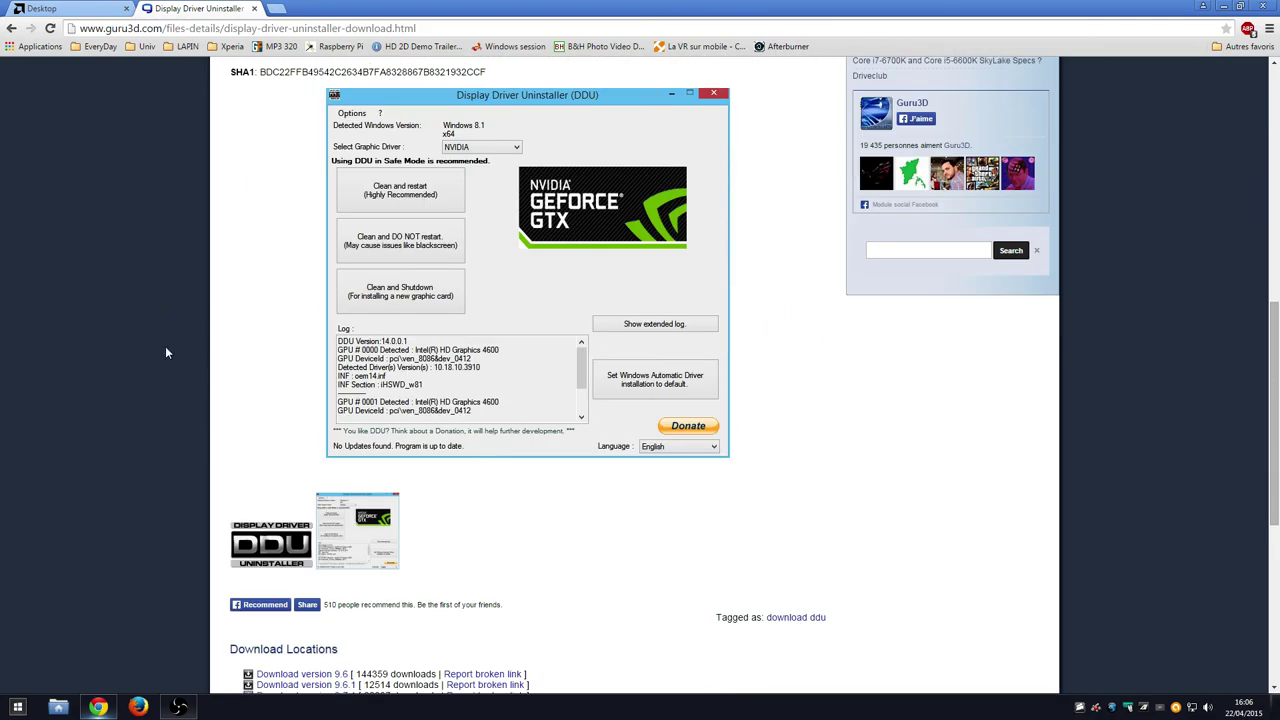
pyautogui.scroll(1, 183, 314)
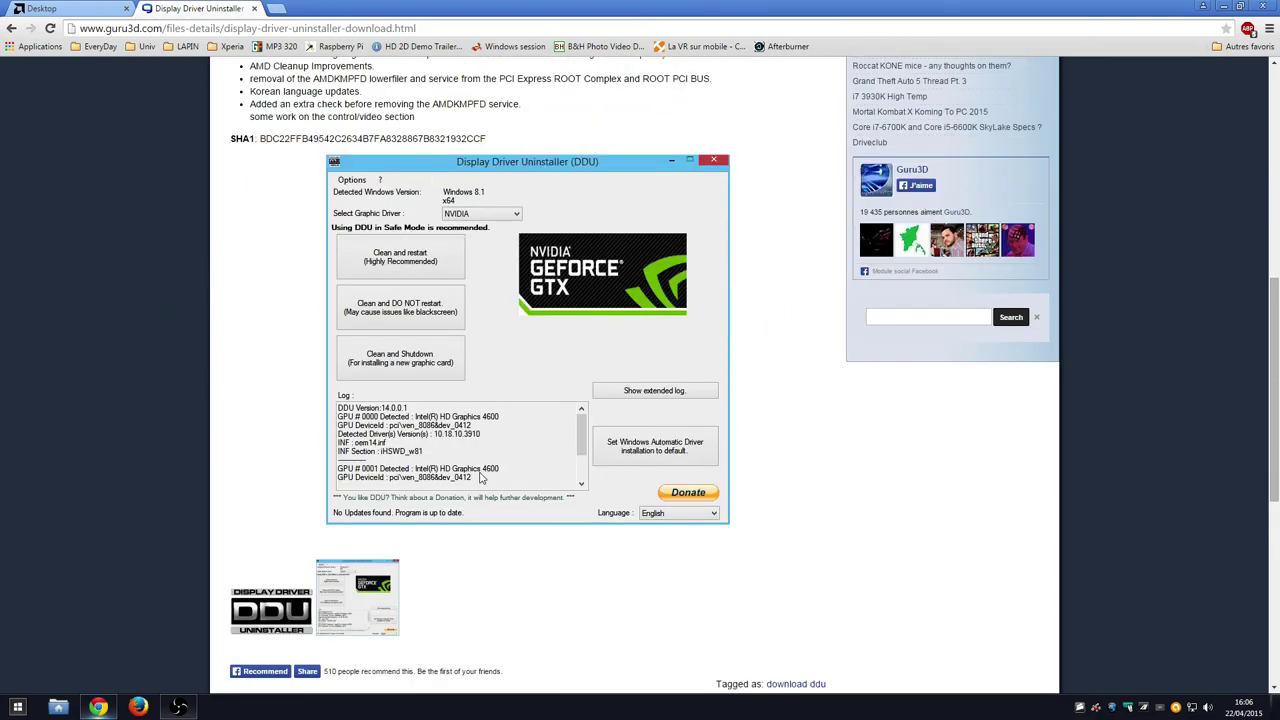
# Step: Close the browser and start Display Driver Uninstaller.exe from the DDU folder on the desktop
pyautogui.scroll(7, 365, 255)
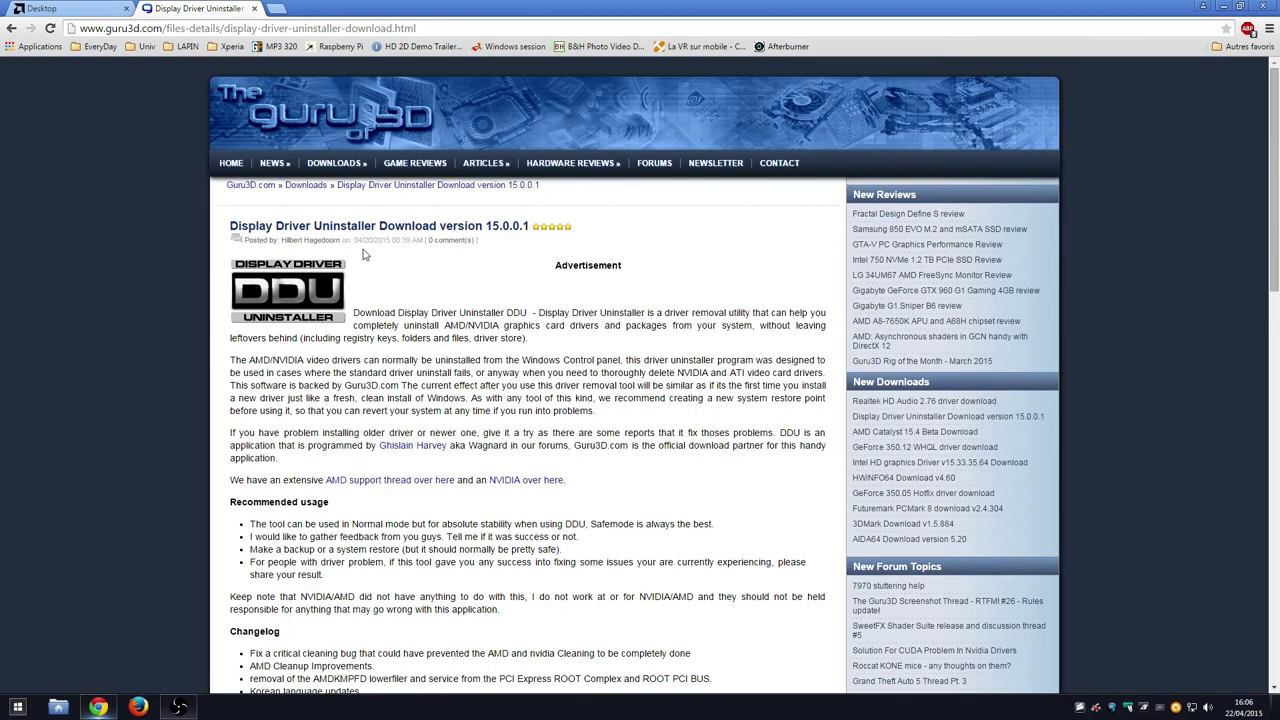
pyautogui.click(1262, 7)
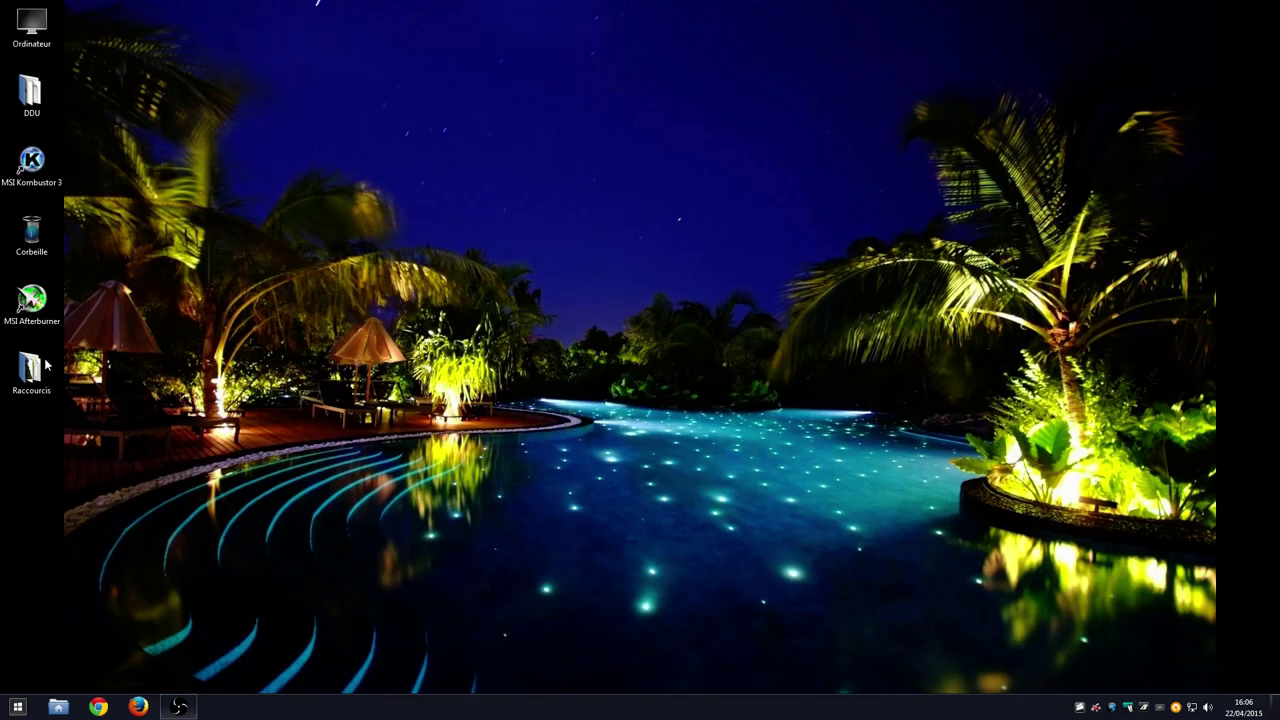
pyautogui.doubleClick(30, 90)
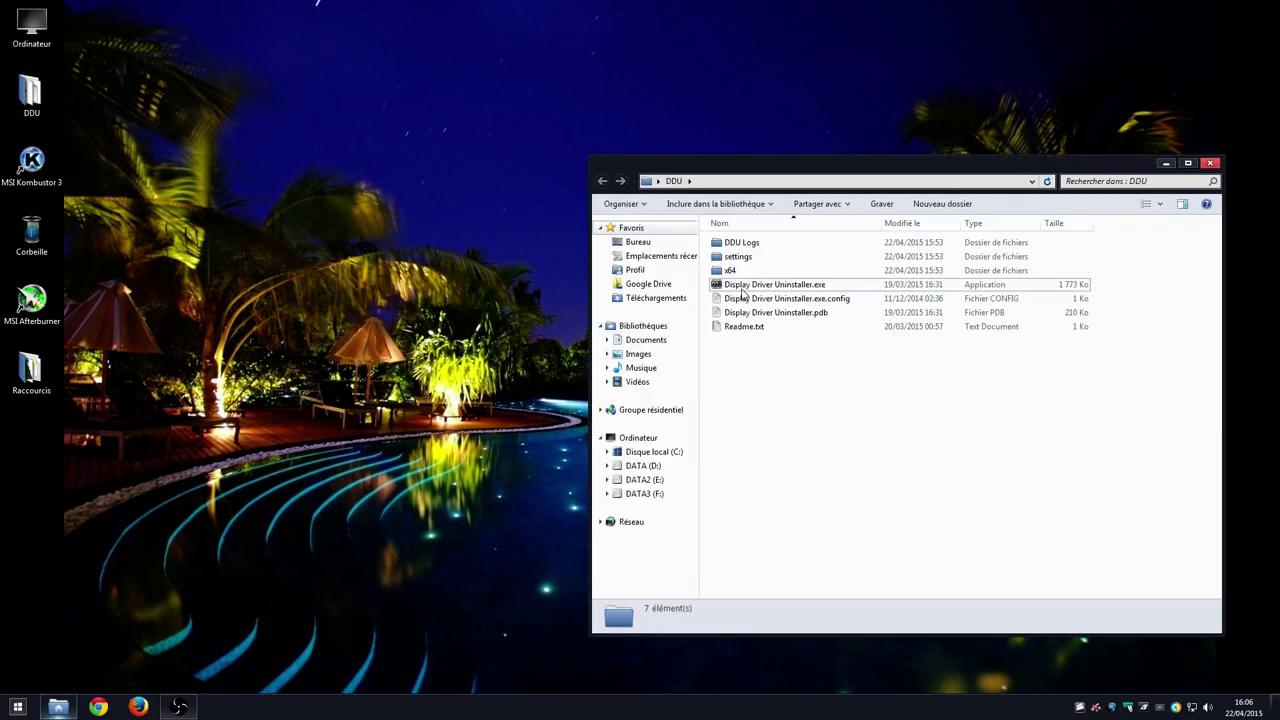
pyautogui.click(748, 285)
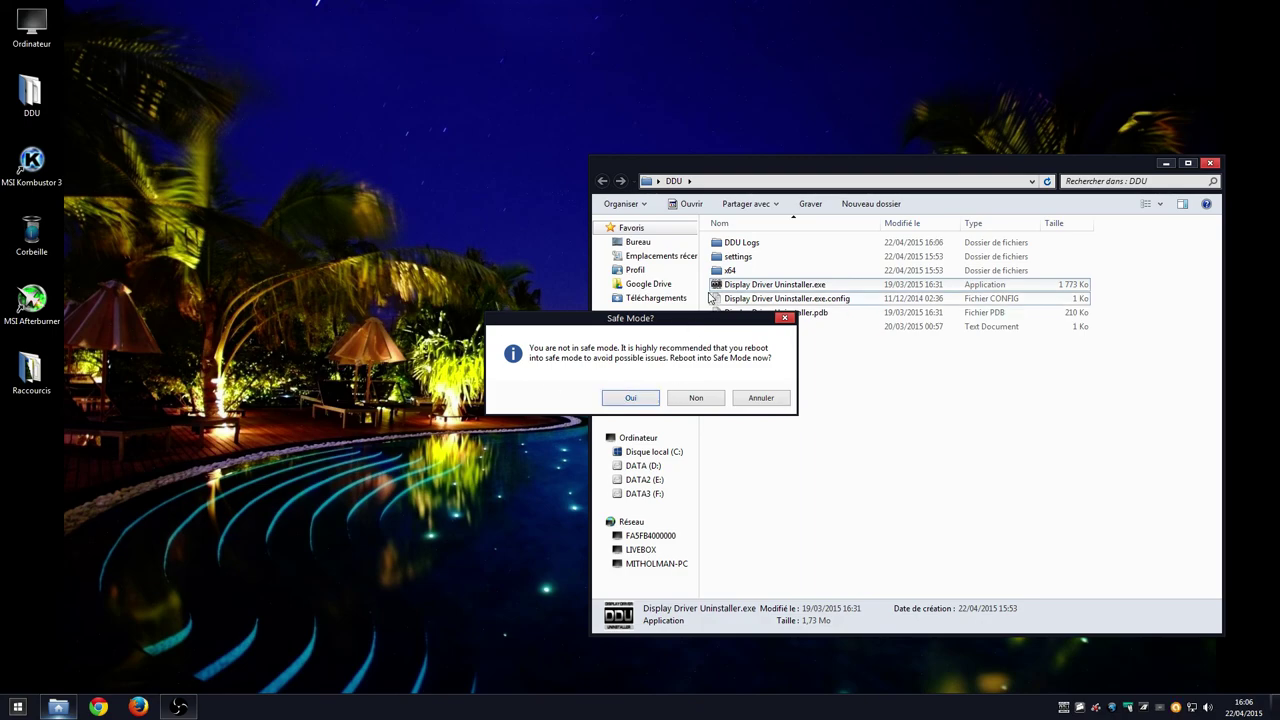
# Step: Review the Safe Mode reboot prompt, dismiss it without choosing an option, and close the DDU folder
pyautogui.moveTo(628, 323); pyautogui.dragTo(343, 302)
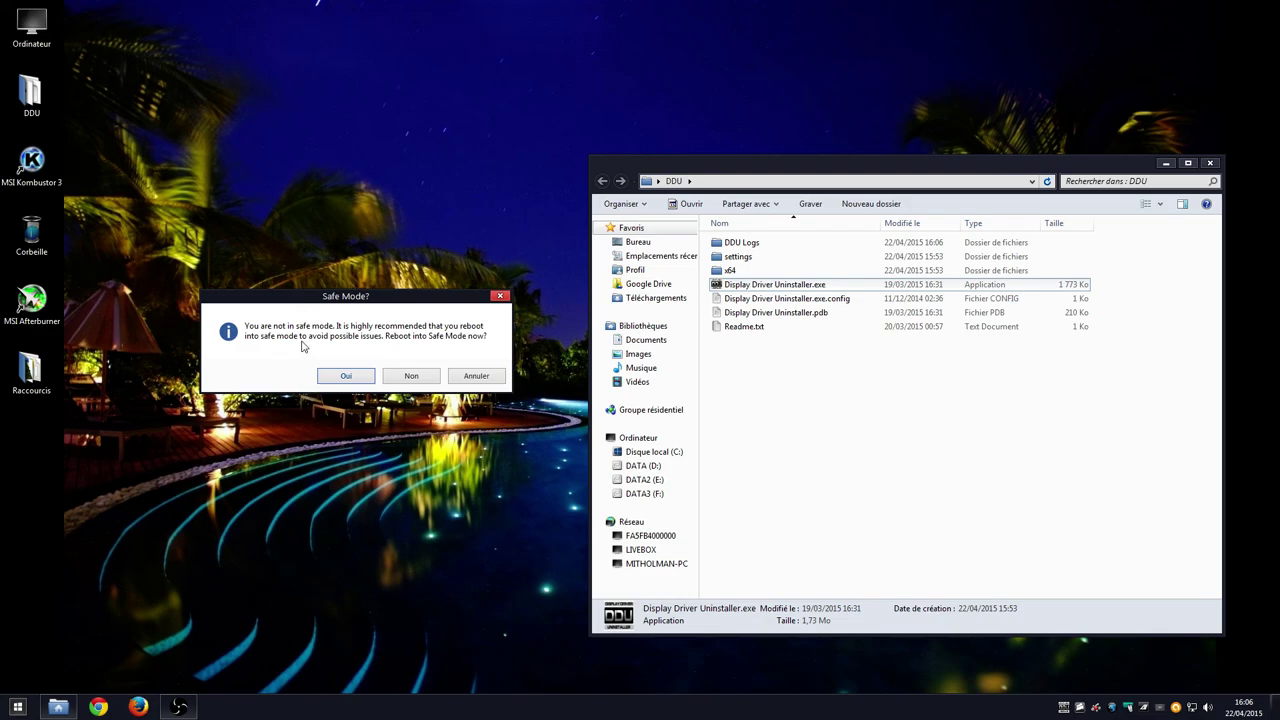
pyautogui.click(500, 296)
pyautogui.click(866, 420)
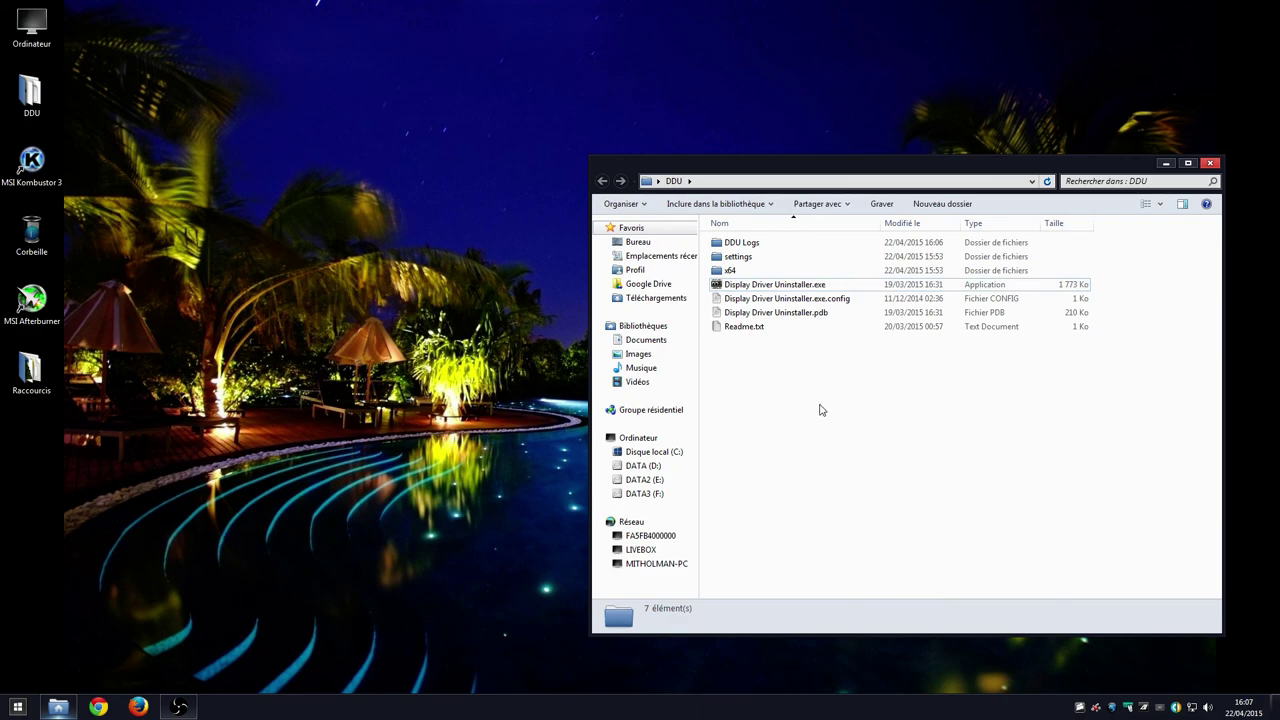
pyautogui.click(1210, 163)
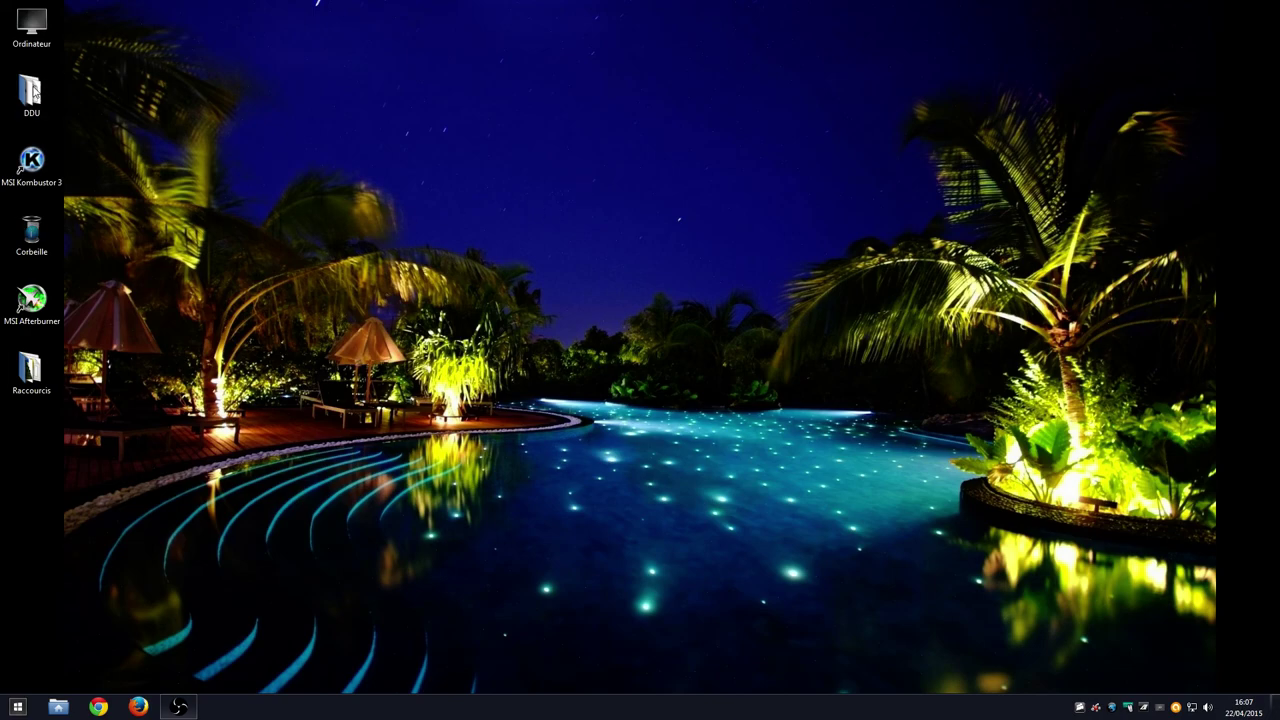
# Step: Reopen the DDU folder, launch Display Driver Uninstaller again, and decline the reboot into Safe Mode
pyautogui.doubleClick(33, 94)
pyautogui.click(774, 284)
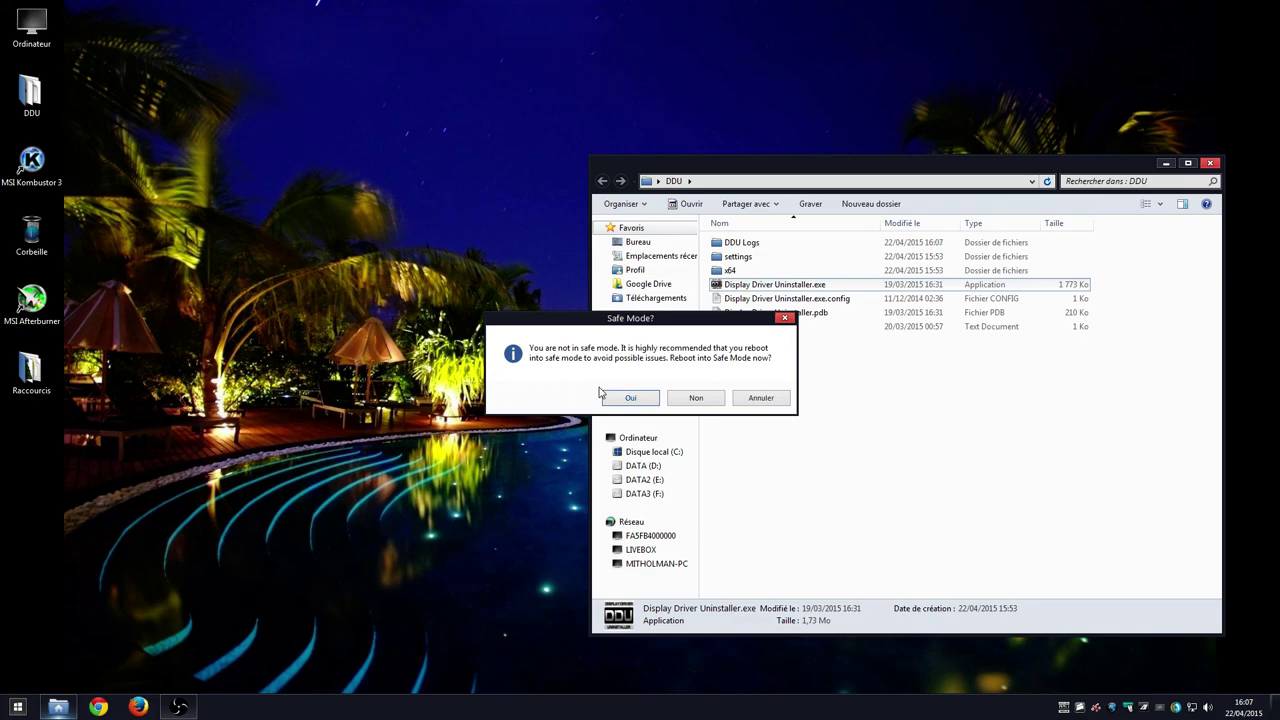
pyautogui.click(692, 399)
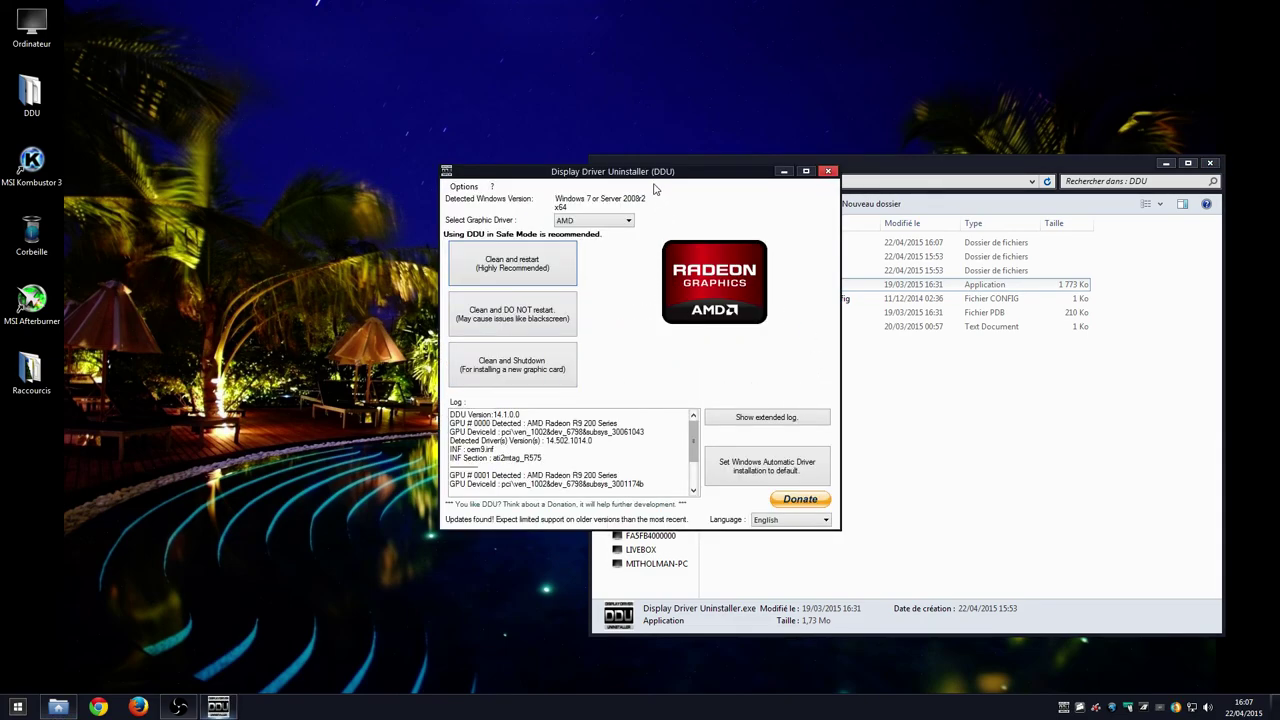
# Step: Look over Display Driver Uninstaller's cleaning options for the AMD driver, and close the program and its folder
pyautogui.moveTo(644, 173); pyautogui.dragTo(403, 211)
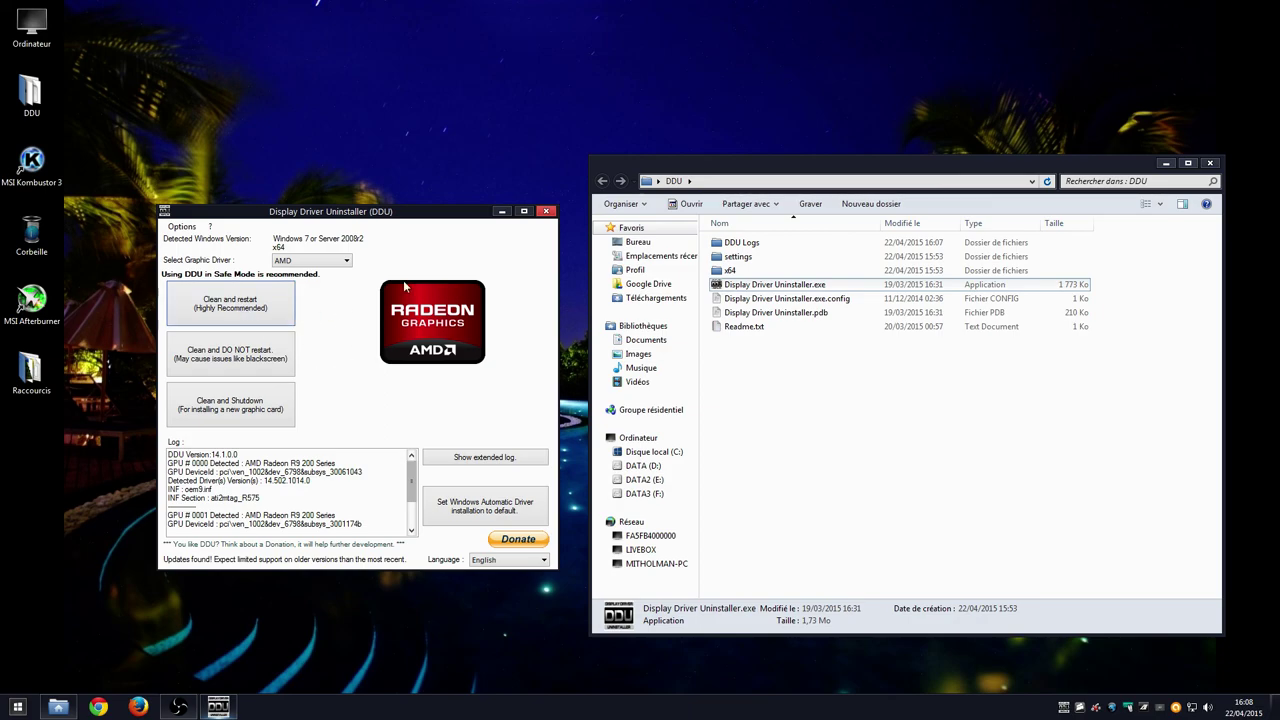
pyautogui.click(546, 211)
pyautogui.moveTo(871, 434); pyautogui.dragTo(857, 442)
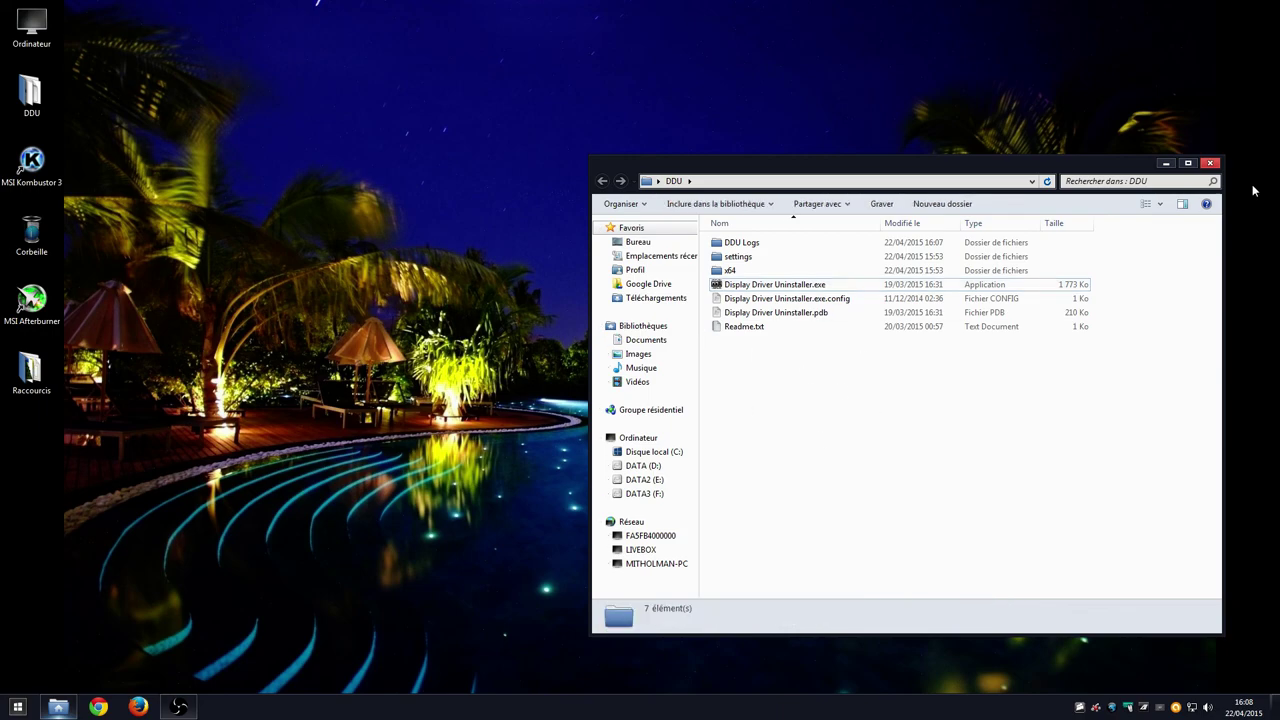
pyautogui.click(1210, 162)
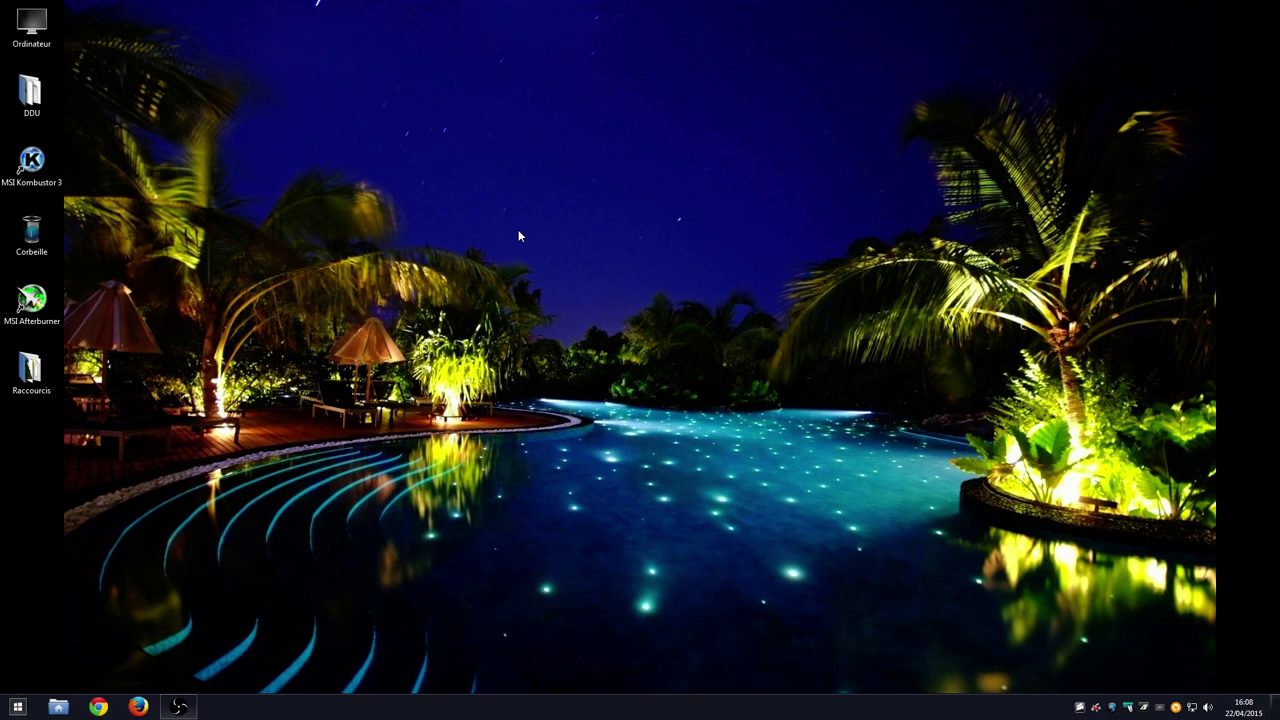
# Step: Reopen Chrome and close the Guru3D and AMD download tabs, leaving a single new empty tab
pyautogui.click(98, 707)
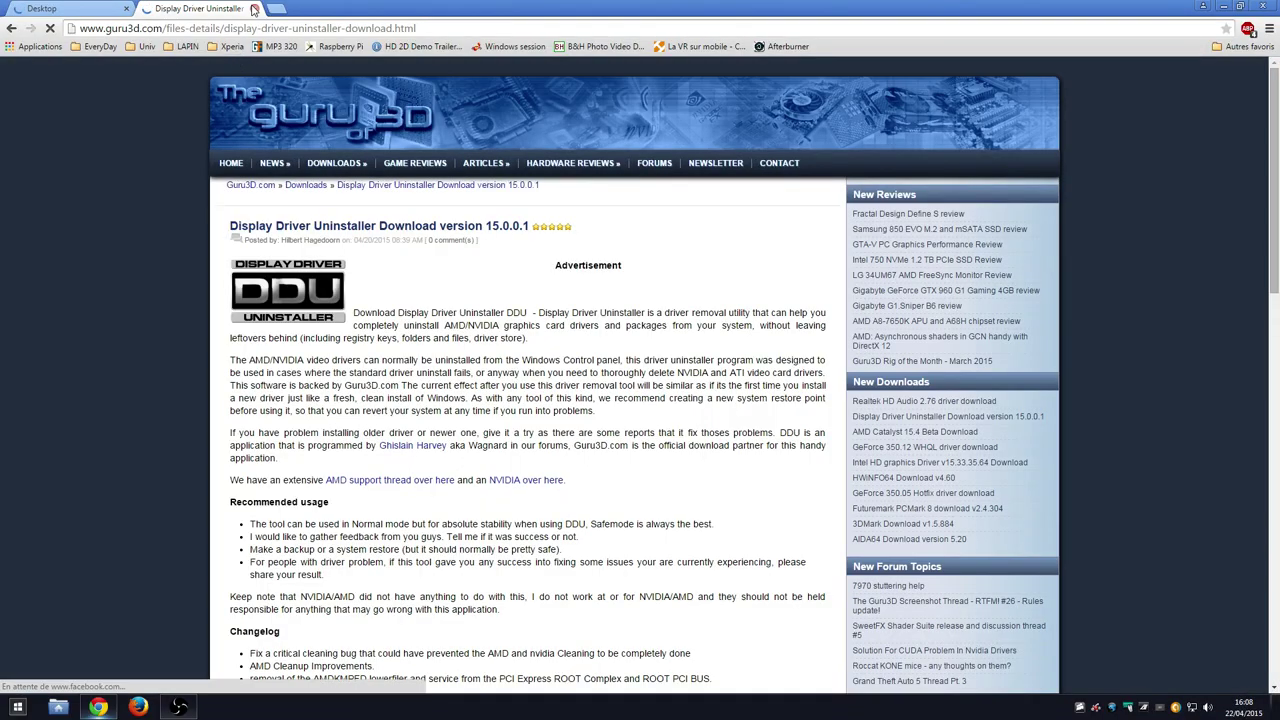
pyautogui.click(254, 8)
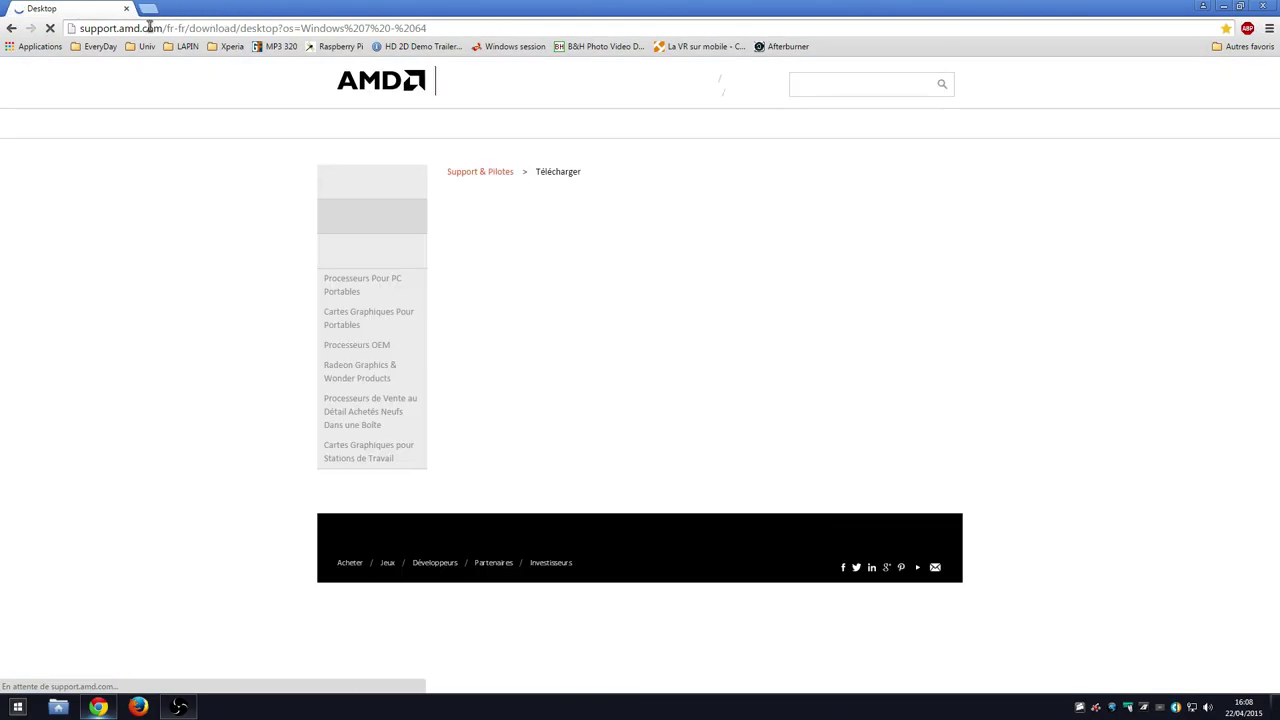
pyautogui.click(148, 10)
pyautogui.click(126, 8)
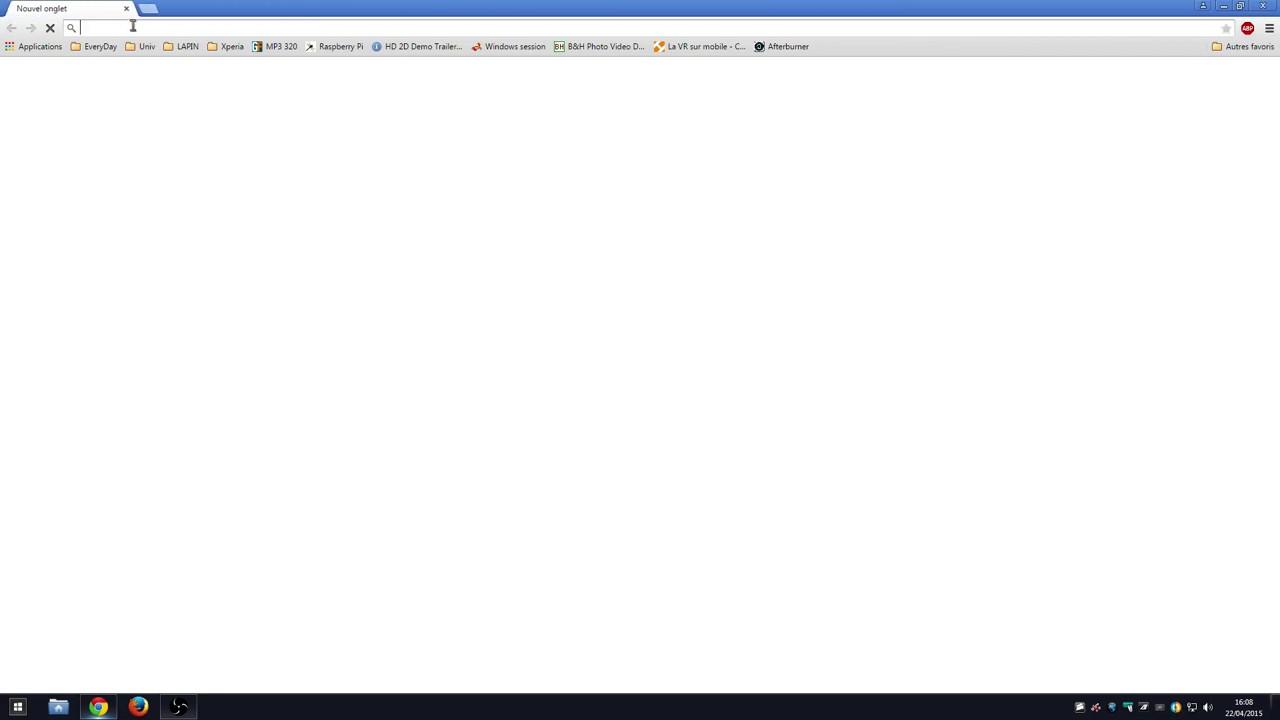
# Step: Search Google for "geforce experience amd", close the results tab, and minimize the browser
pyautogui.write('gefor')
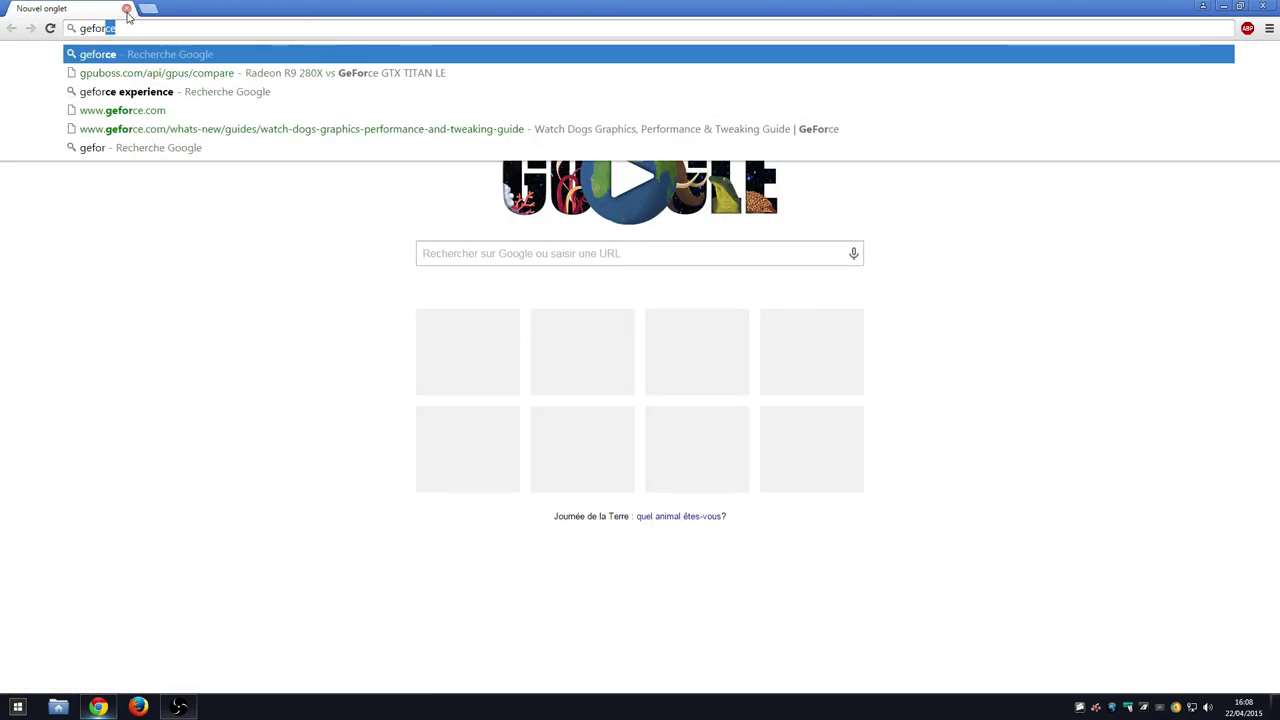
pyautogui.write('ce experience amd')
pyautogui.press('Return')
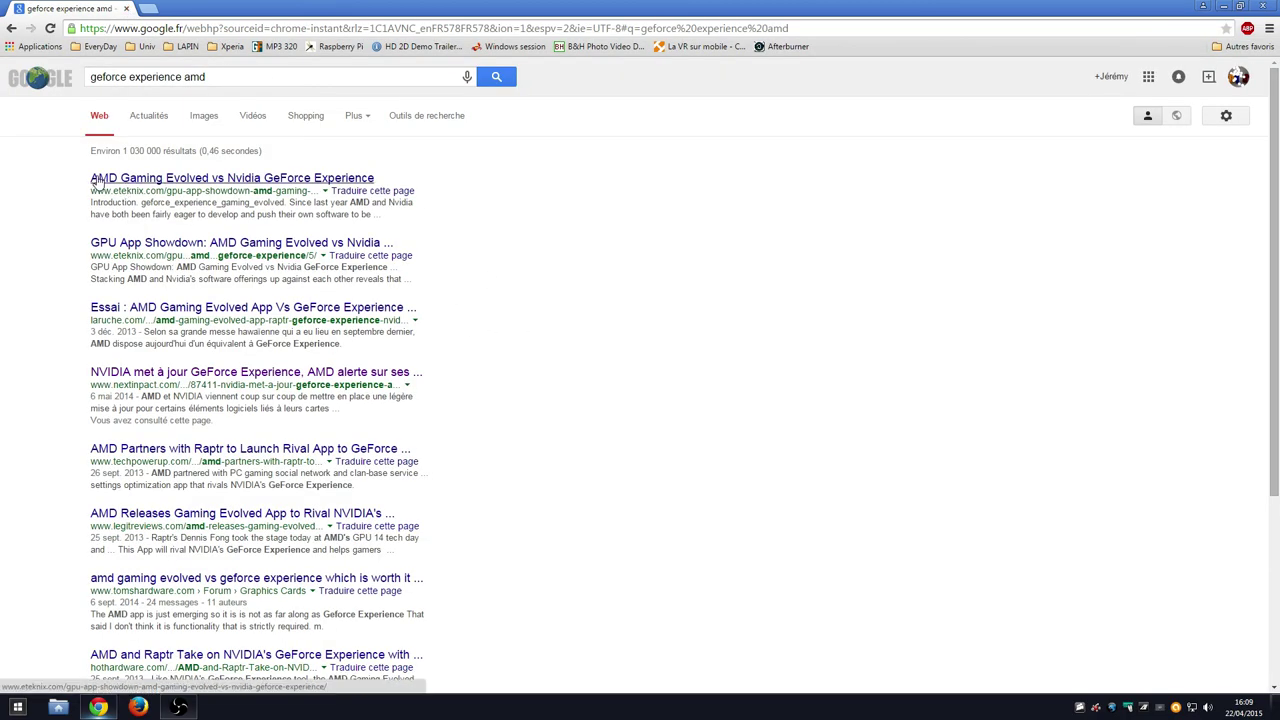
pyautogui.click(126, 8)
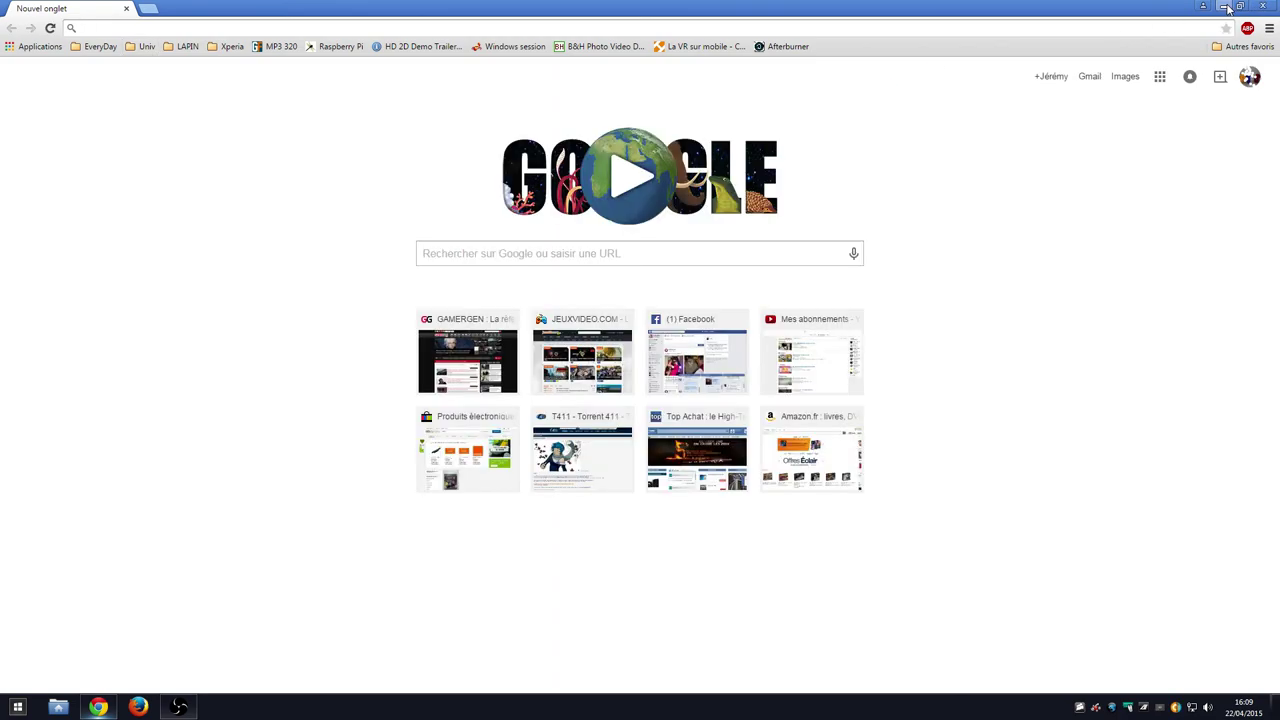
pyautogui.click(1226, 7)
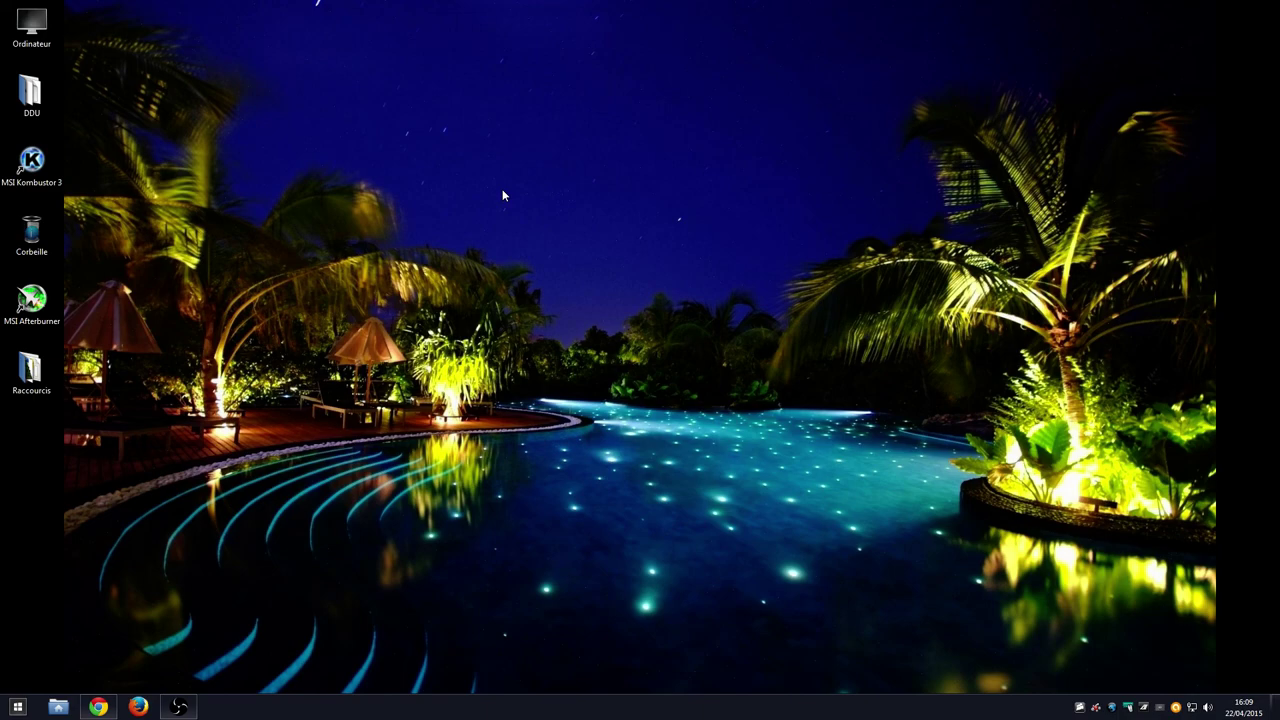
pyautogui.press('super+e')
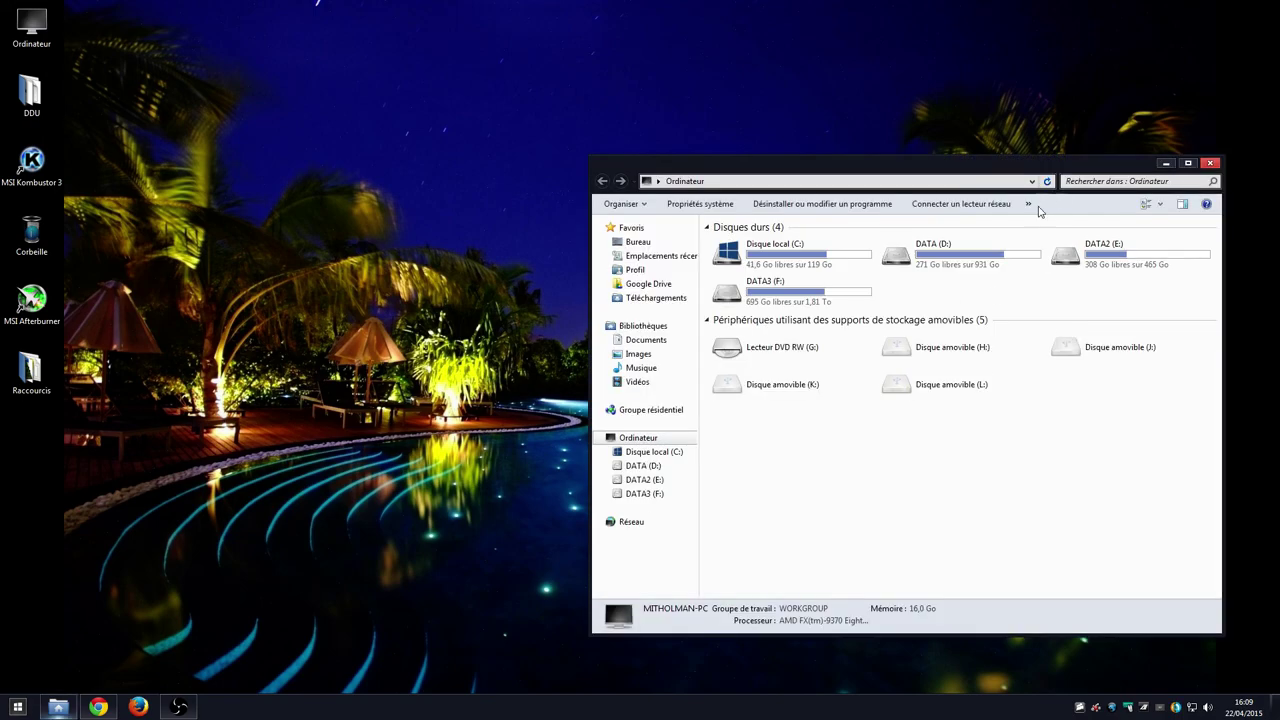
pyautogui.moveTo(1047, 170); pyautogui.dragTo(686, 128)
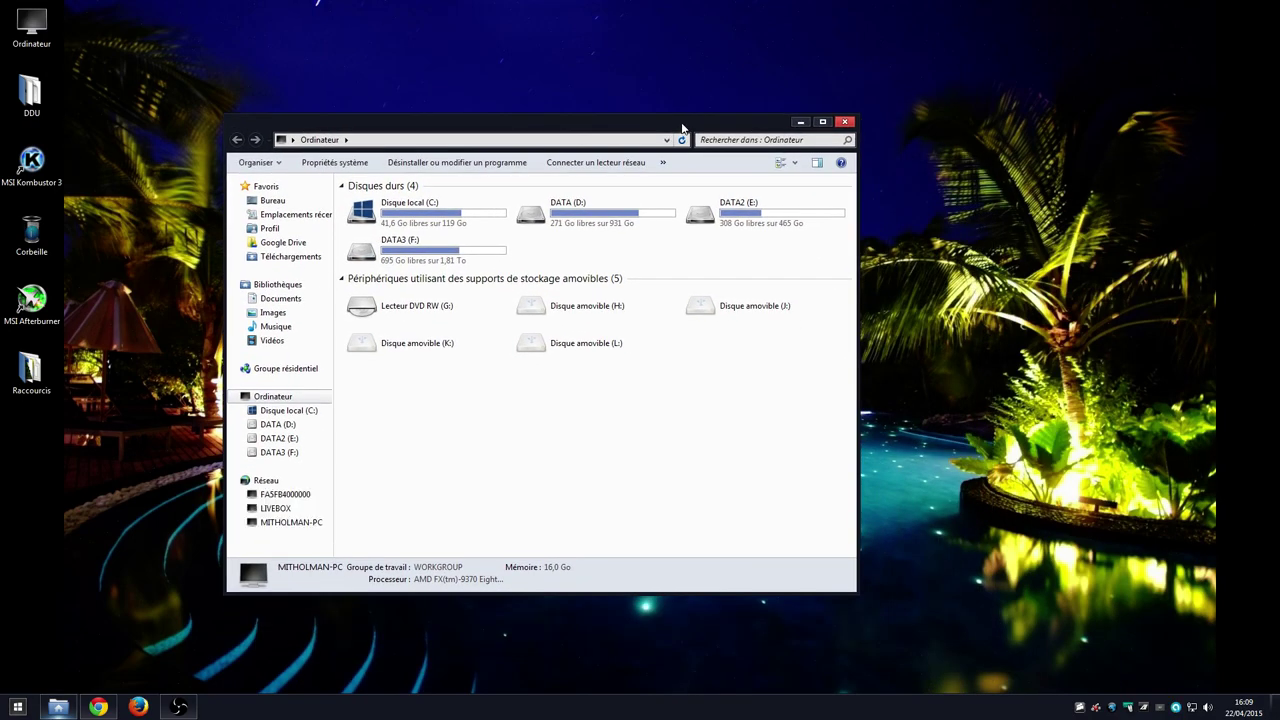
pyautogui.click(846, 126)
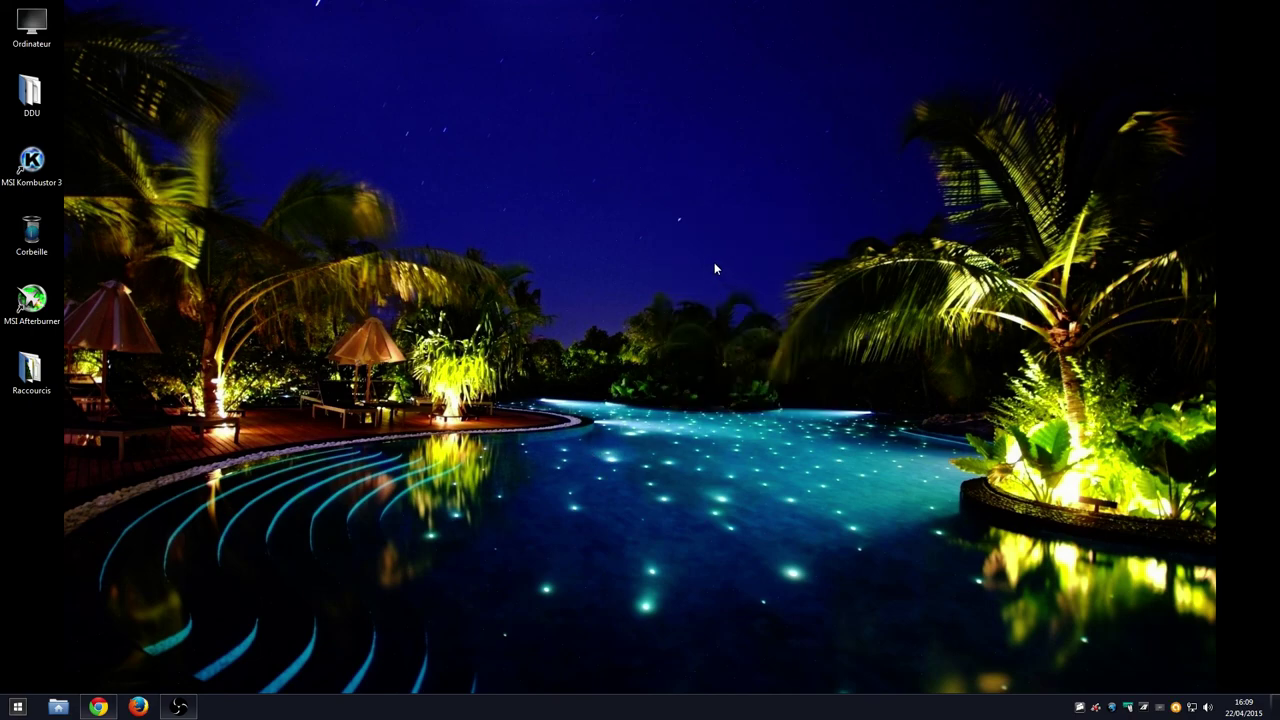
# Step: Open MSI Afterburner to view the graphics card's clock, voltage, temperature and fan readings, and close it
pyautogui.doubleClick(31, 296)
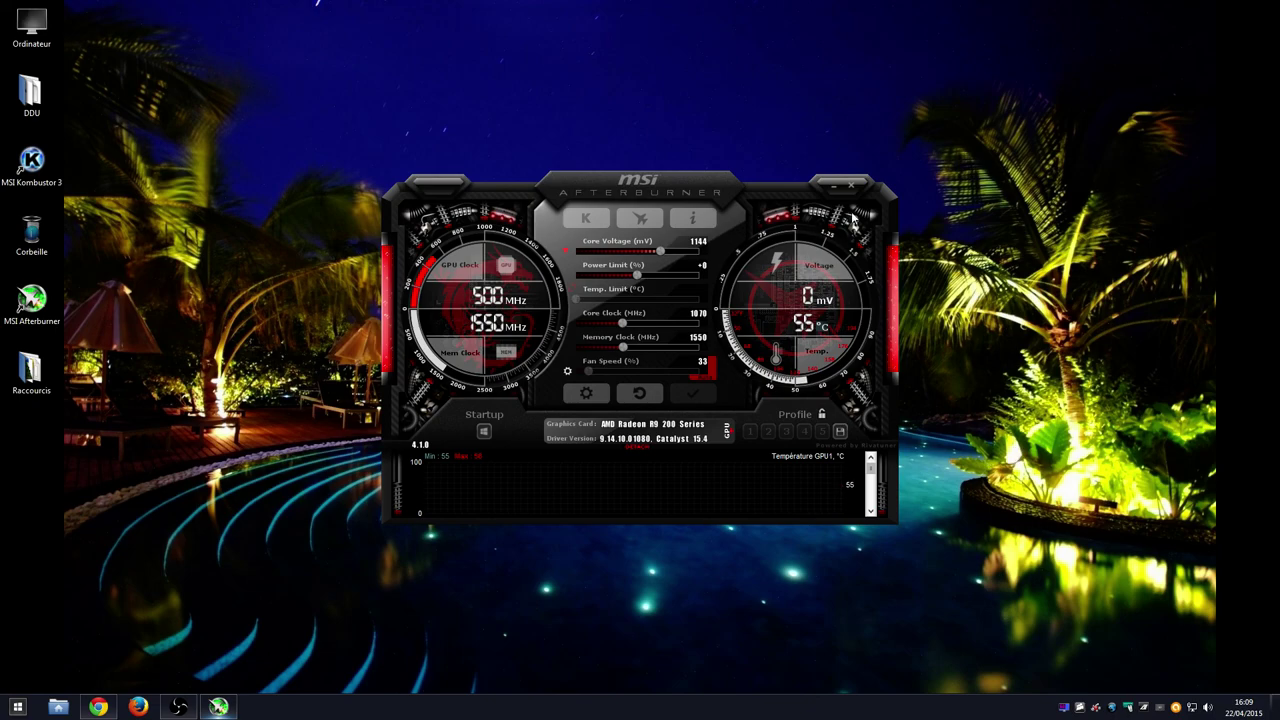
pyautogui.click(850, 185)
# Step: Open AMD Catalyst Control Center, show the AMD CrossFireX performance settings, and reposition the window clear of the desktop icons
pyautogui.click(1096, 707)
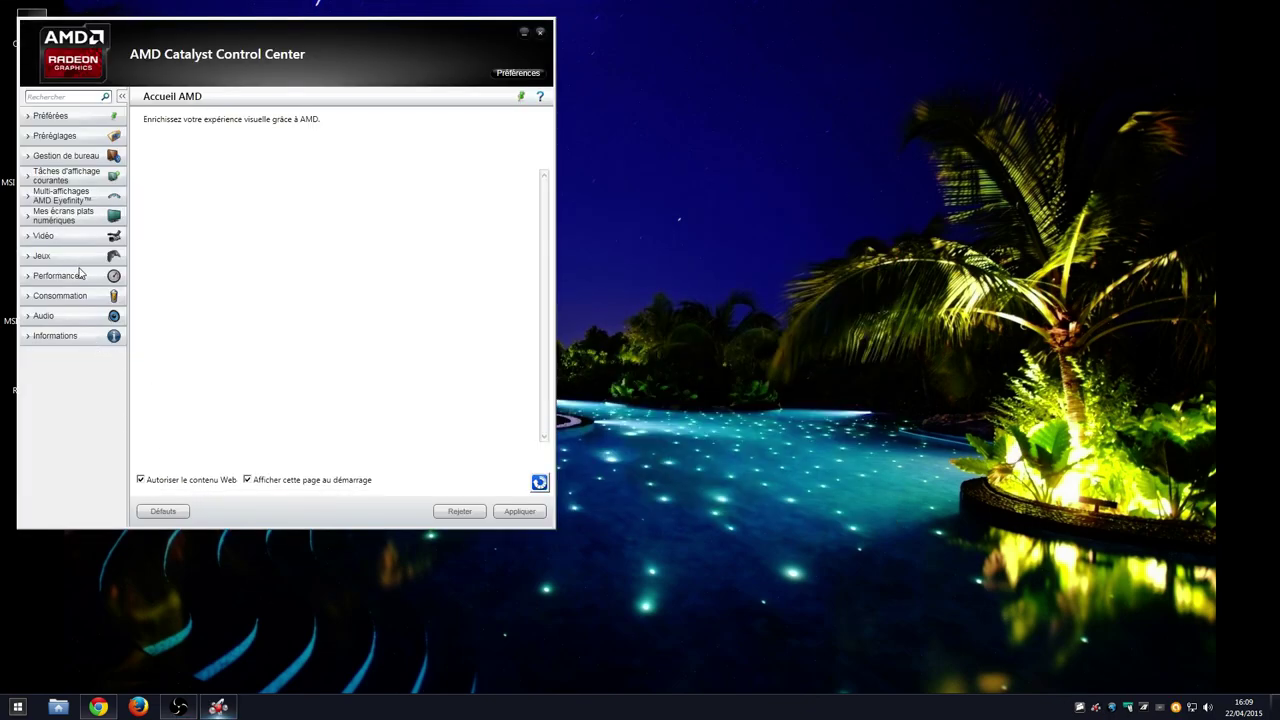
pyautogui.click(82, 276)
pyautogui.click(86, 305)
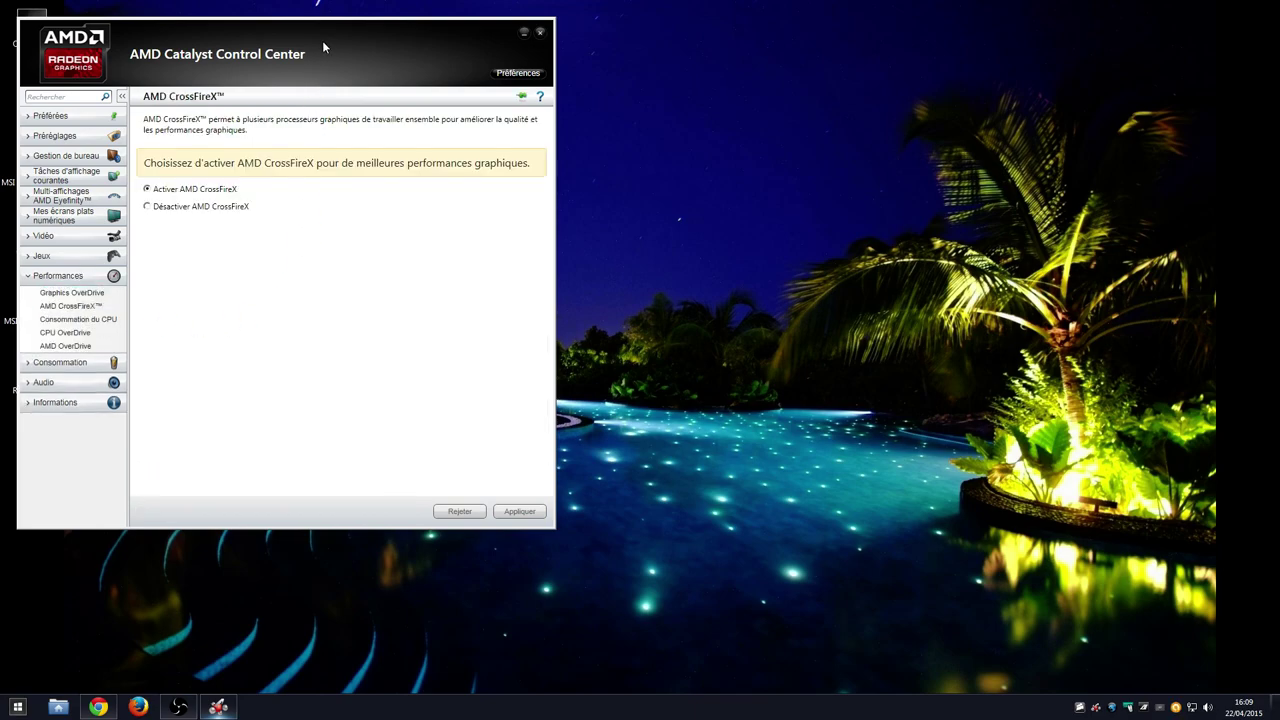
pyautogui.moveTo(322, 40); pyautogui.dragTo(574, 78)
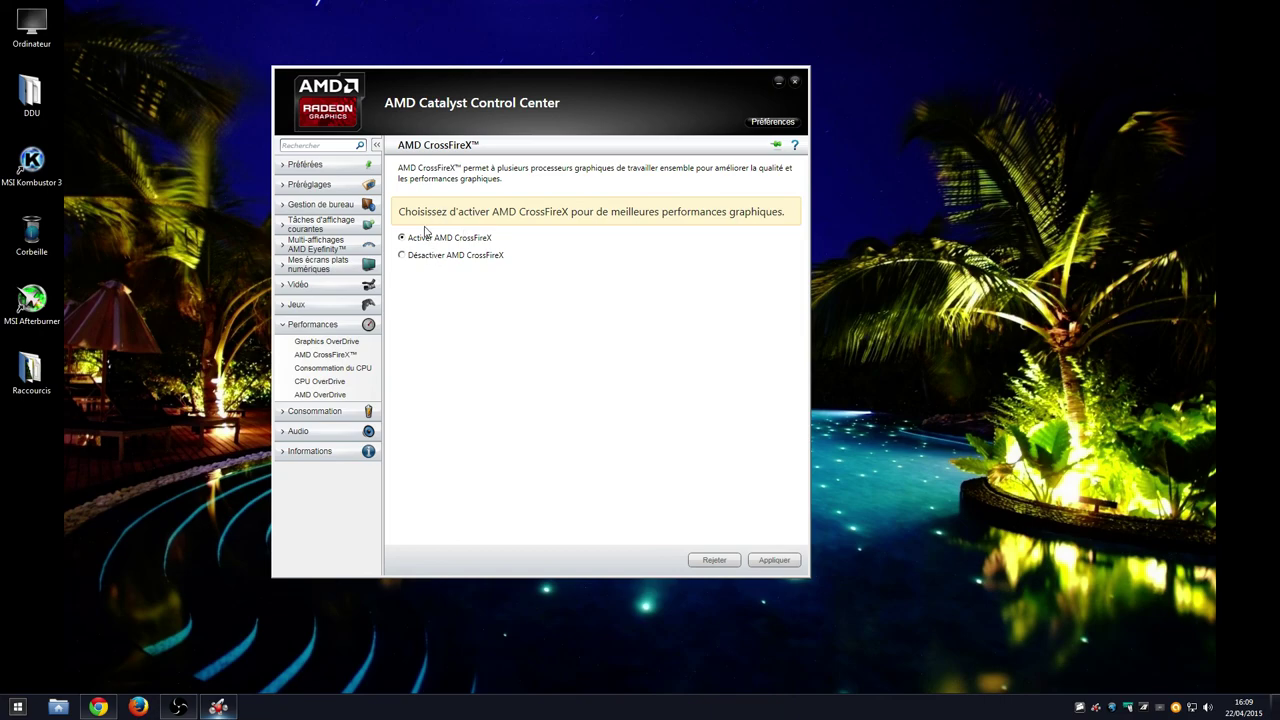
# Step: Examine the Graphics OverDrive performance page for the AMD Radeon R9 200 Series card
pyautogui.click(327, 341)
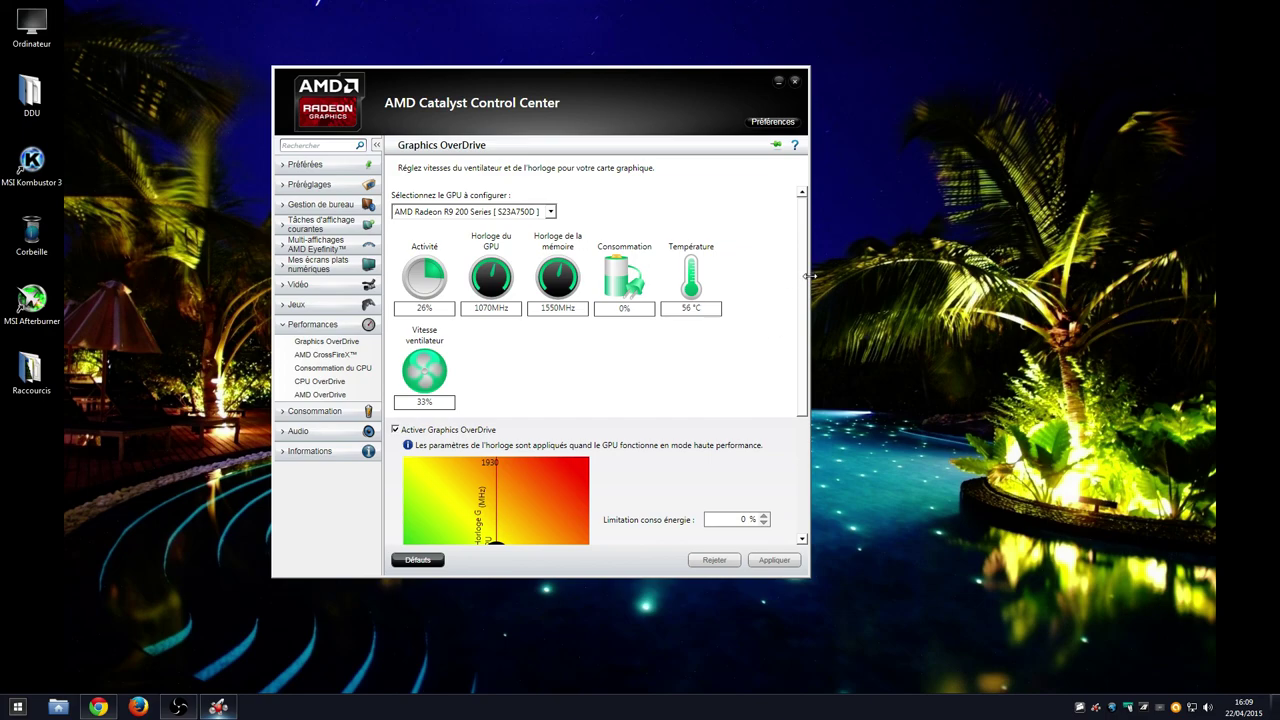
pyautogui.scroll(-1, 802, 284)
pyautogui.scroll(1, 802, 284)
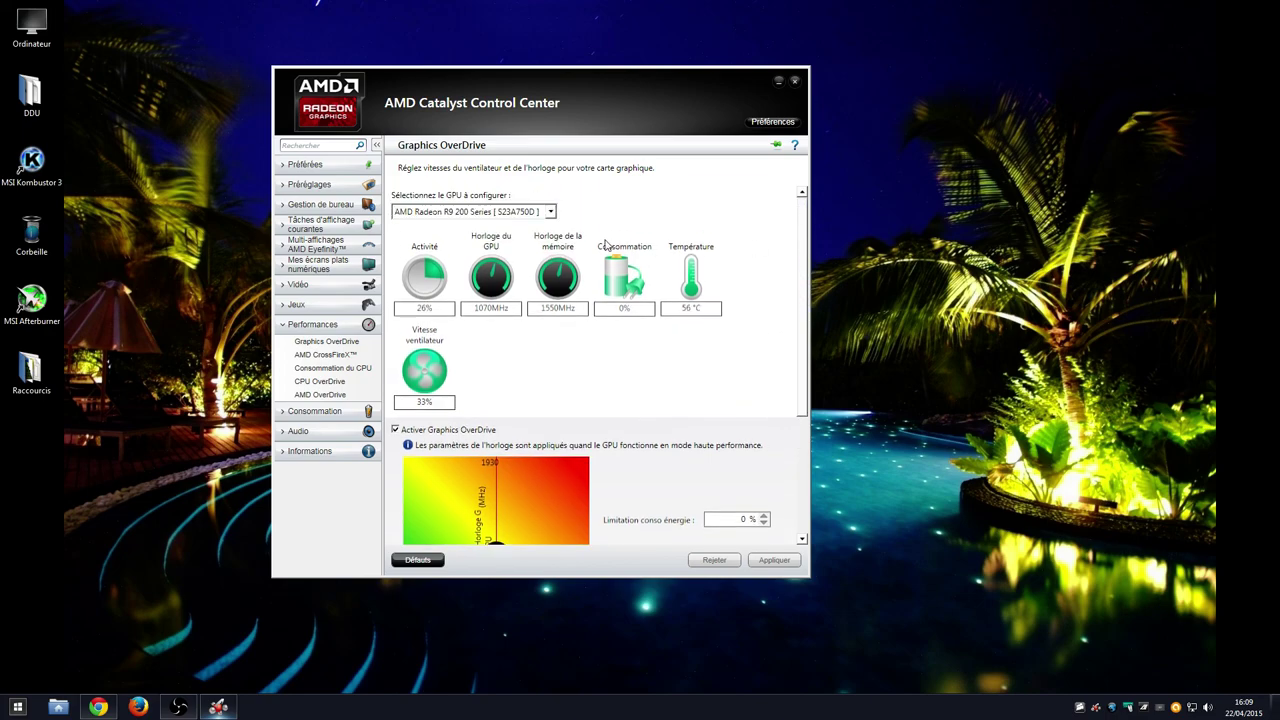